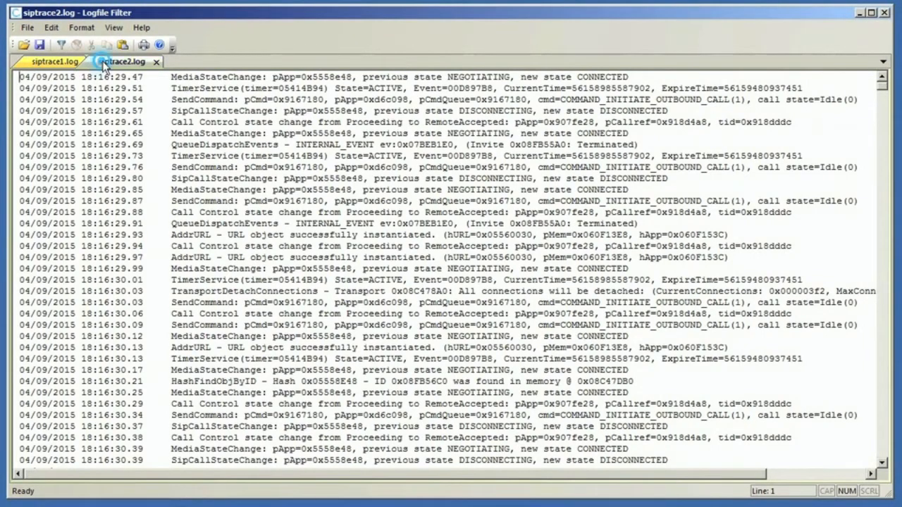
# Place siptrace2.log side by side with siptrace1.log and page through it to the INVITE message for outbound call channel 2
pyautogui.moveTo(409, 151); pyautogui.dragTo(872, 113)
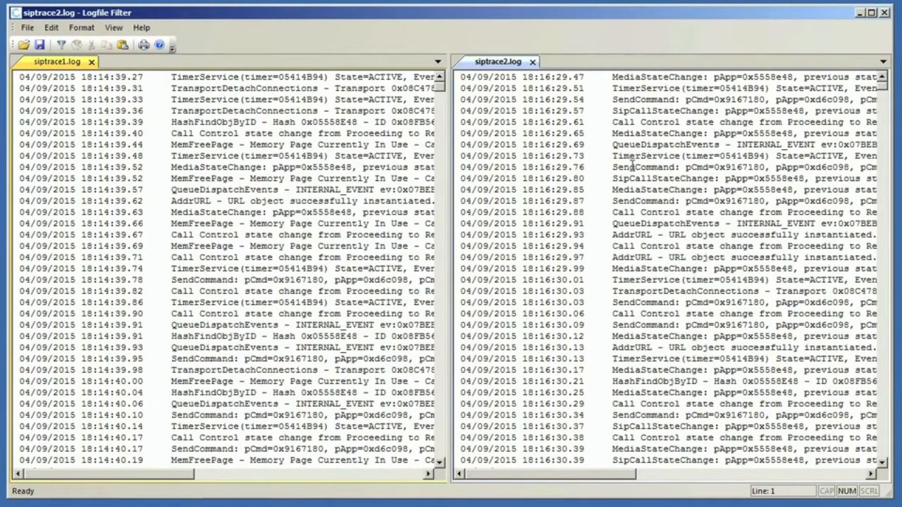
pyautogui.click(544, 147)
pyautogui.press('pagedown')
pyautogui.press('pagedown')
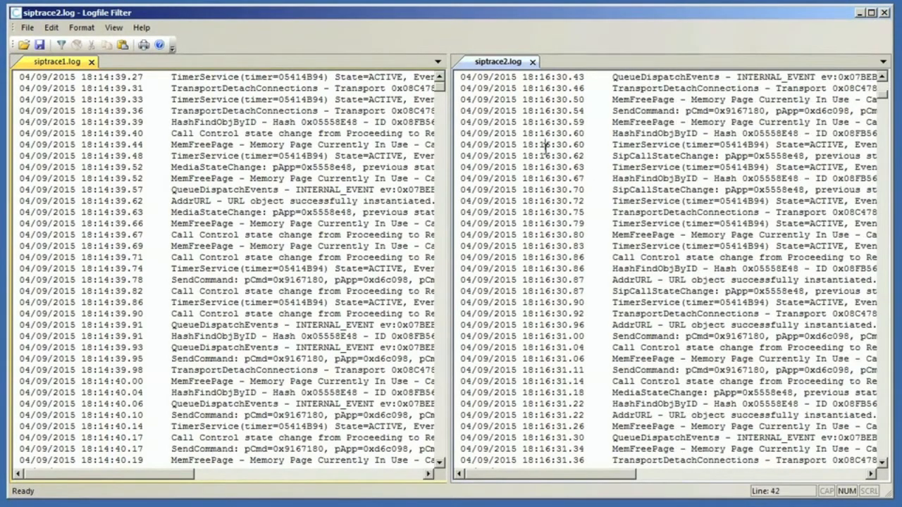
pyautogui.press('pagedown')
pyautogui.press('pagedown')
pyautogui.press('pagedown')
pyautogui.press('pagedown')
pyautogui.press('pagedown')
pyautogui.press('pagedown')
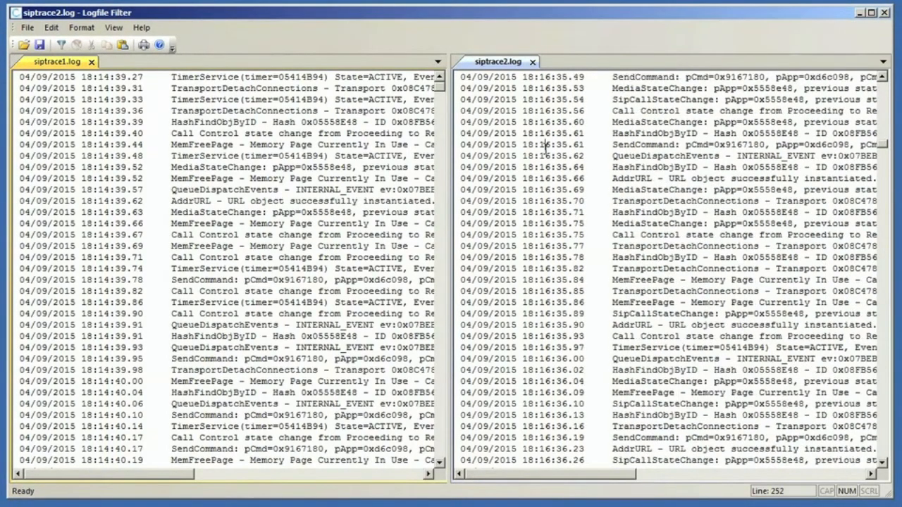
pyautogui.press('pagedown')
pyautogui.press('pagedown')
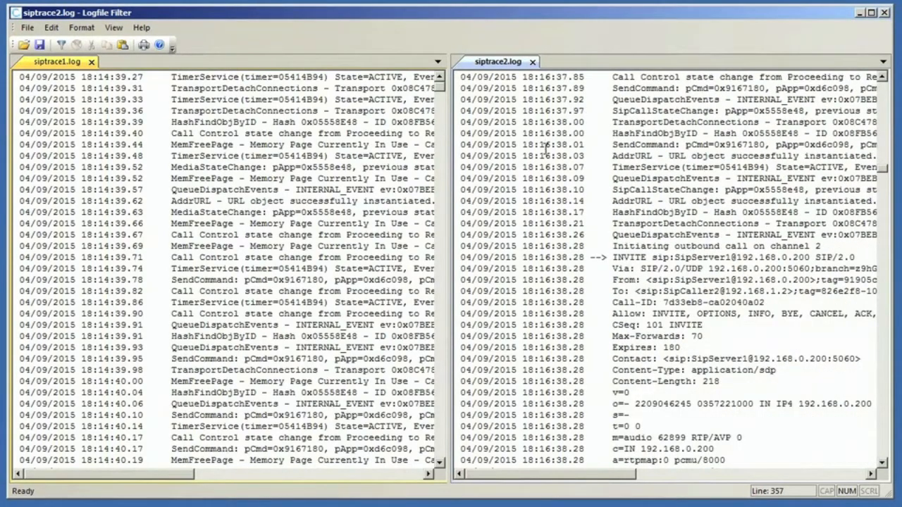
# Select the whole outbound INVITE message in siptrace2.log, from its "-->" line down to "a=rtpmap:8 pcma/8000"
pyautogui.press('Down')
pyautogui.press('Down')
pyautogui.press('Down')
pyautogui.press('Down')
pyautogui.press('Down')
pyautogui.press('Down')
pyautogui.press('Down')
pyautogui.press('Down')
pyautogui.press('Down')
pyautogui.press('Down')
pyautogui.press('Down')
pyautogui.press('Down')
pyautogui.press('Down')
pyautogui.press('Down')
pyautogui.press('Down')
pyautogui.press('Down')
pyautogui.press('Down')
pyautogui.press('Down')
pyautogui.press('Down')
pyautogui.press('Up')
pyautogui.press('Up')
pyautogui.press('Up')
pyautogui.press('Up')
pyautogui.press('Up')
pyautogui.press('Up')
pyautogui.press('Up')
pyautogui.press('Up')
pyautogui.press('Up')
pyautogui.hotkey('shift', 'Down')
pyautogui.hotkey('shift', 'Down')
pyautogui.hotkey('shift', 'Down')
pyautogui.hotkey('shift', 'Down')
pyautogui.hotkey('shift', 'Down')
pyautogui.hotkey('shift', 'Down')
pyautogui.hotkey('shift', 'Down')
pyautogui.hotkey('shift', 'Down')
pyautogui.hotkey('shift', 'Down')
pyautogui.hotkey('shift', 'Down')
pyautogui.hotkey('shift', 'Down')
pyautogui.hotkey('shift', 'Down')
pyautogui.hotkey('shift', 'Down')
pyautogui.hotkey('shift', 'Down')
pyautogui.hotkey('shift', 'Down')
pyautogui.hotkey('shift', 'Down')
pyautogui.hotkey('shift', 'Down')
pyautogui.hotkey('shift', 'Down')
pyautogui.hotkey('shift', 'Down')
pyautogui.hotkey('shift', 'Down')
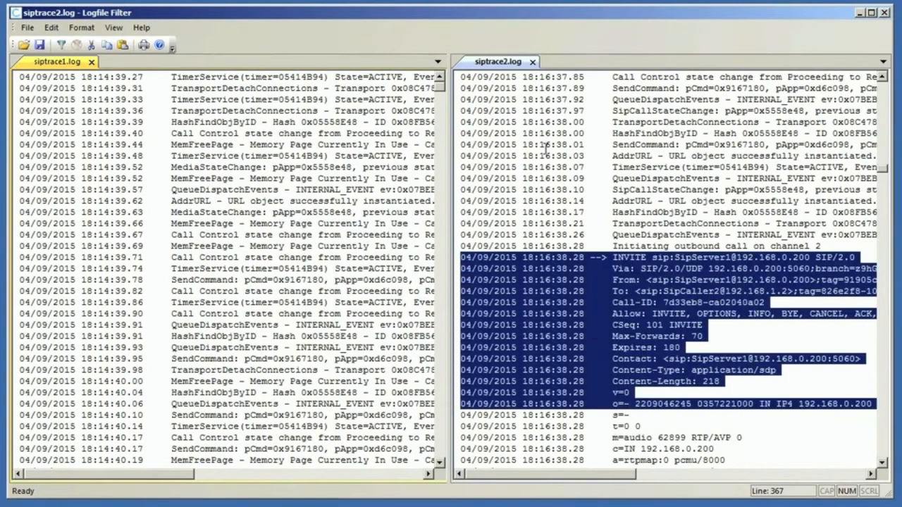
pyautogui.hotkey('shift', 'Up')
pyautogui.hotkey('shift', 'Up')
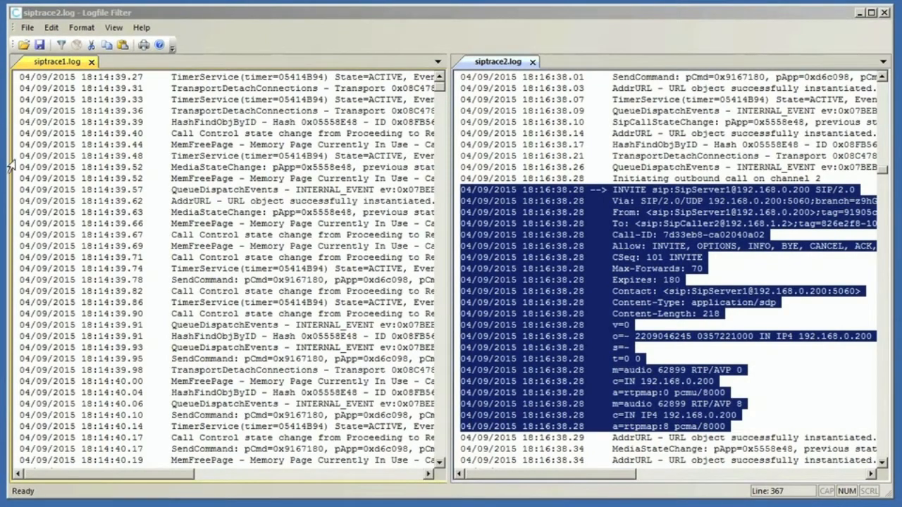
# Open the filter settings and switch the active document to siptrace1.log and back to siptrace2.log
pyautogui.click(61, 45)
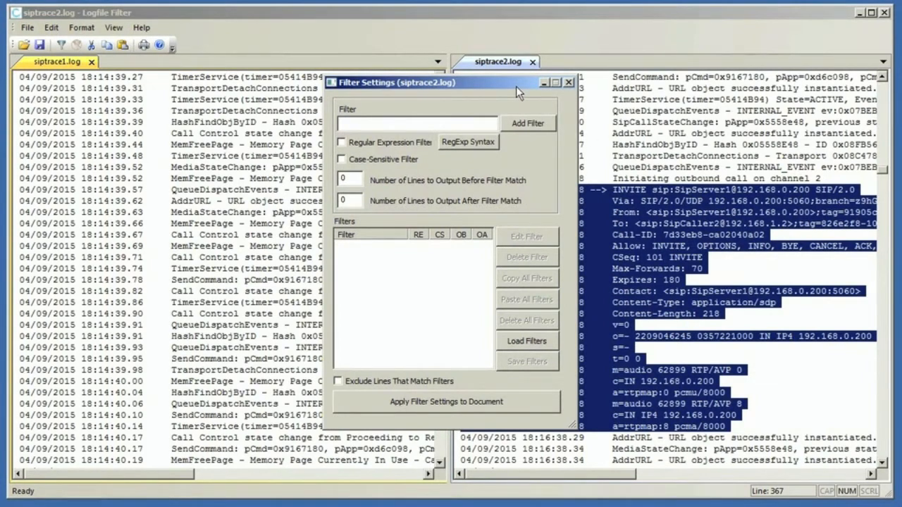
pyautogui.click(81, 65)
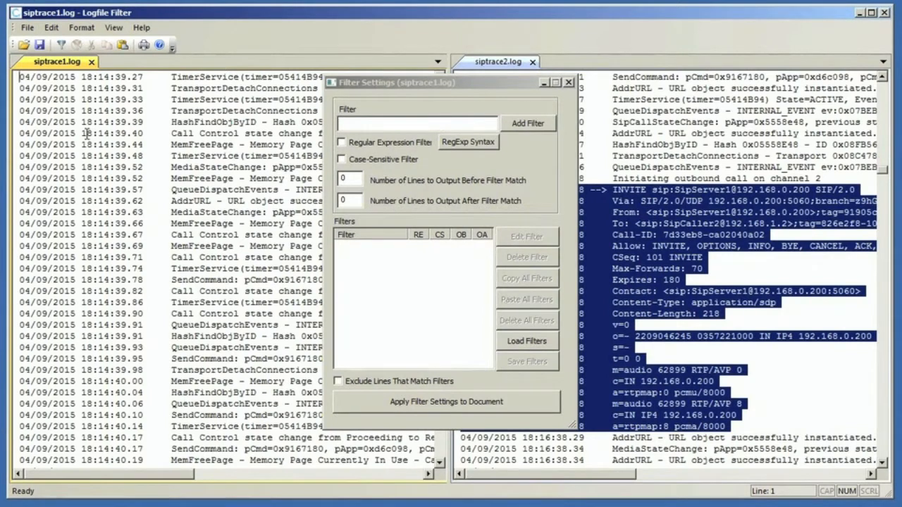
pyautogui.click(503, 63)
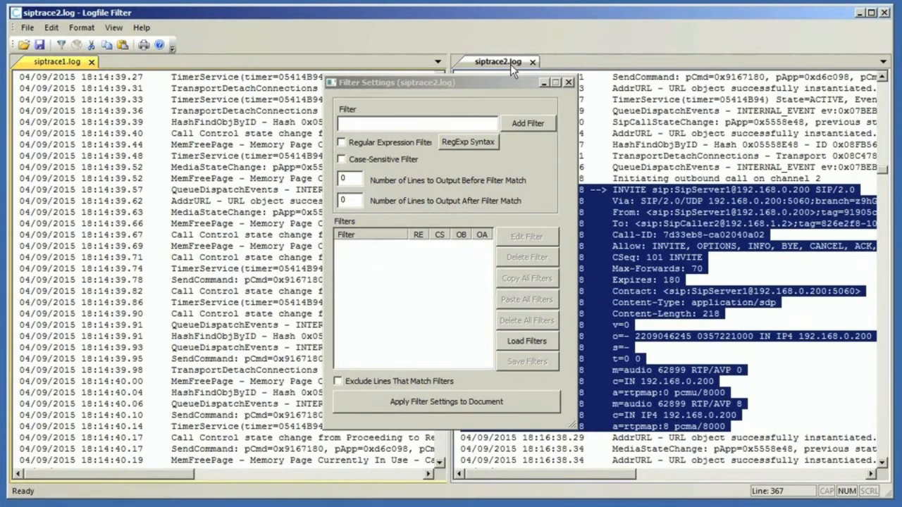
# Add the filter "-->" for siptrace2.log and apply the filter settings to the document
pyautogui.click(402, 126)
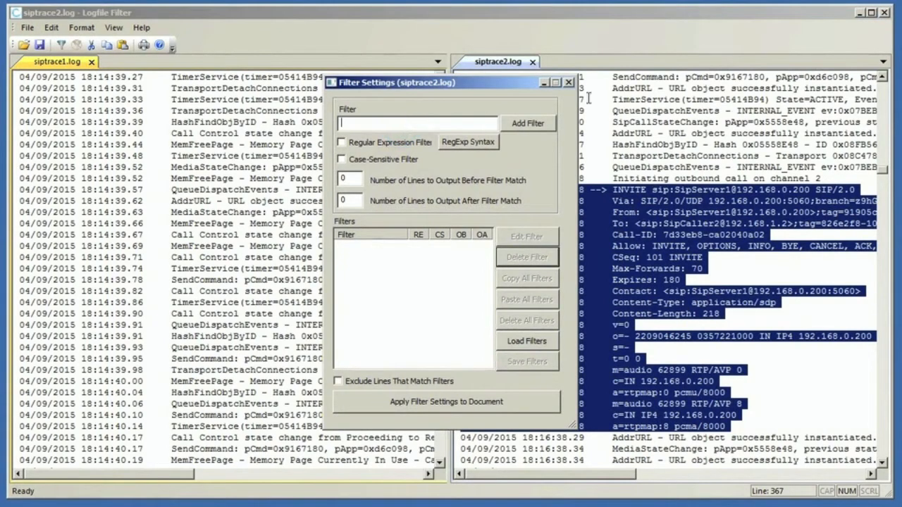
pyautogui.write('-->')
pyautogui.click(529, 121)
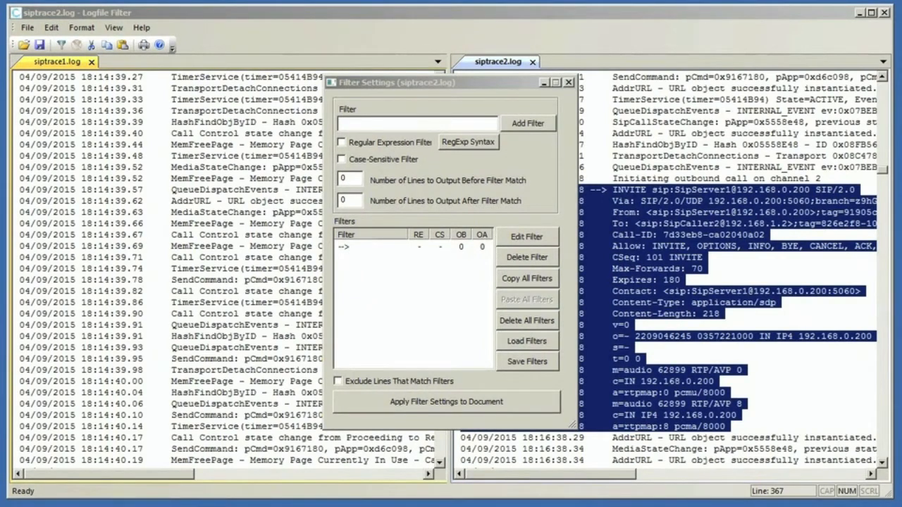
pyautogui.click(371, 407)
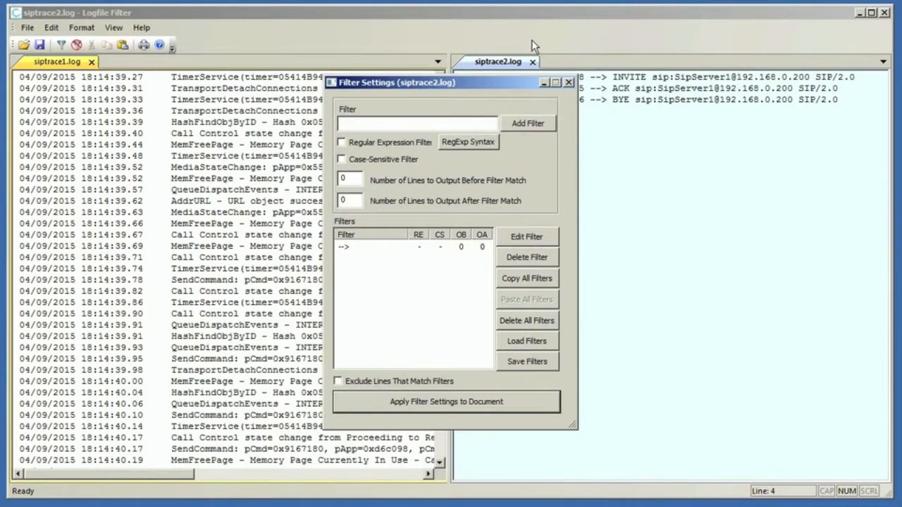
# Move the filter settings window off siptrace2.log, add the filter "<--" and reapply the filters to the document
pyautogui.moveTo(486, 84); pyautogui.dragTo(358, 177)
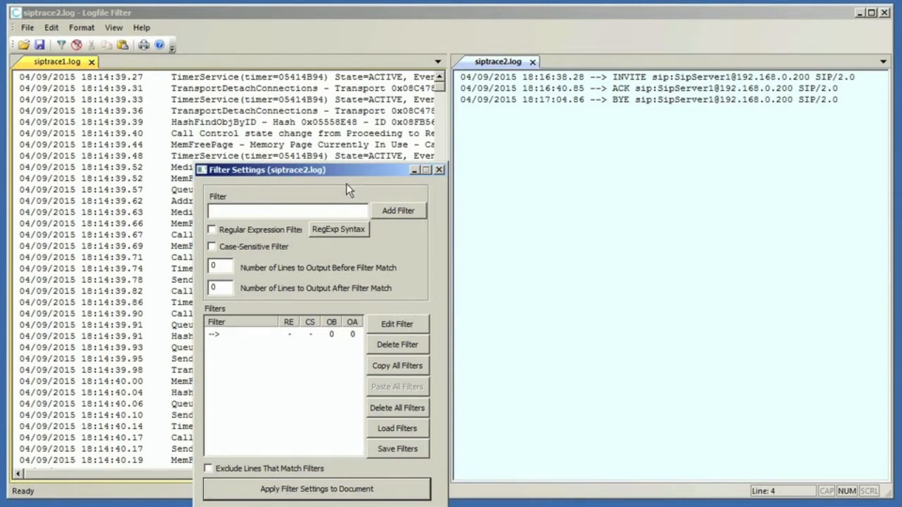
pyautogui.click(261, 211)
pyautogui.write('<--')
pyautogui.press('Return')
pyautogui.click(274, 493)
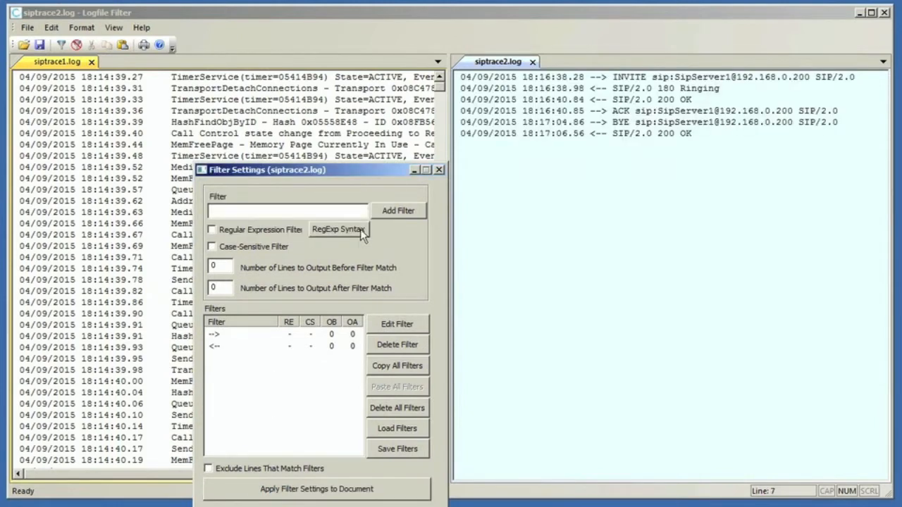
# Examine the filtered SIP messages in siptrace2.log one by one, from the INVITE through to the final 200 OK
pyautogui.click(604, 76)
pyautogui.moveTo(668, 77); pyautogui.dragTo(572, 78)
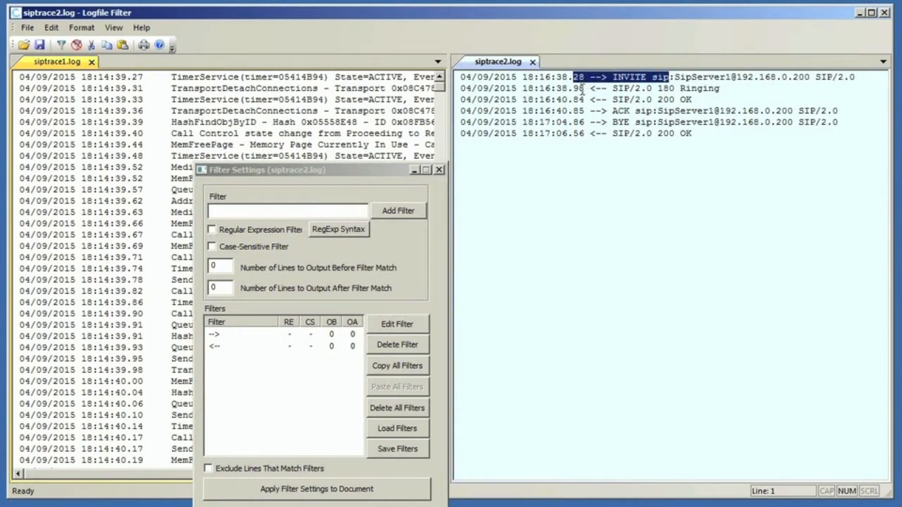
pyautogui.moveTo(590, 88); pyautogui.dragTo(730, 87)
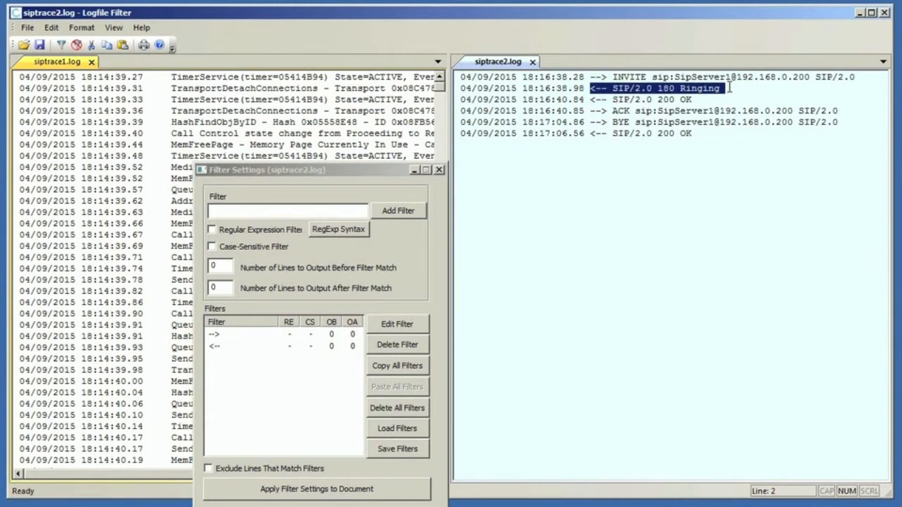
pyautogui.moveTo(589, 100); pyautogui.dragTo(695, 100)
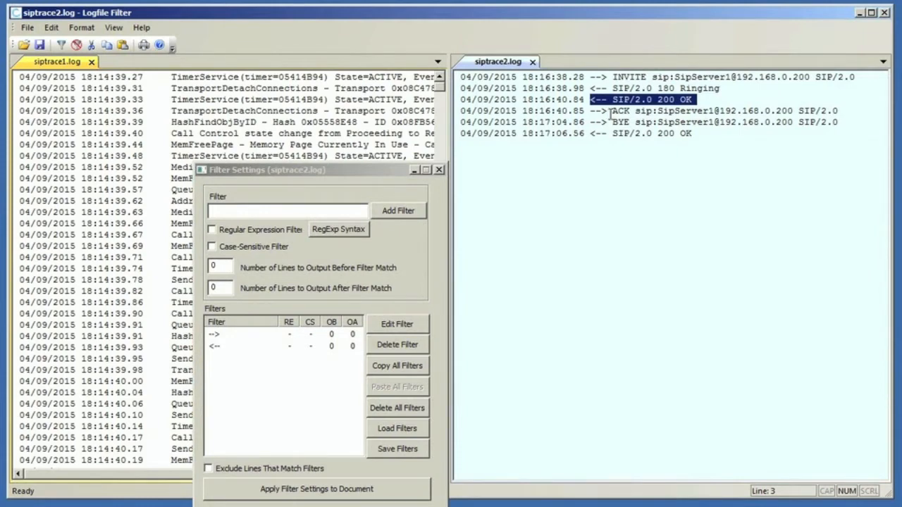
pyautogui.moveTo(610, 113); pyautogui.dragTo(682, 116)
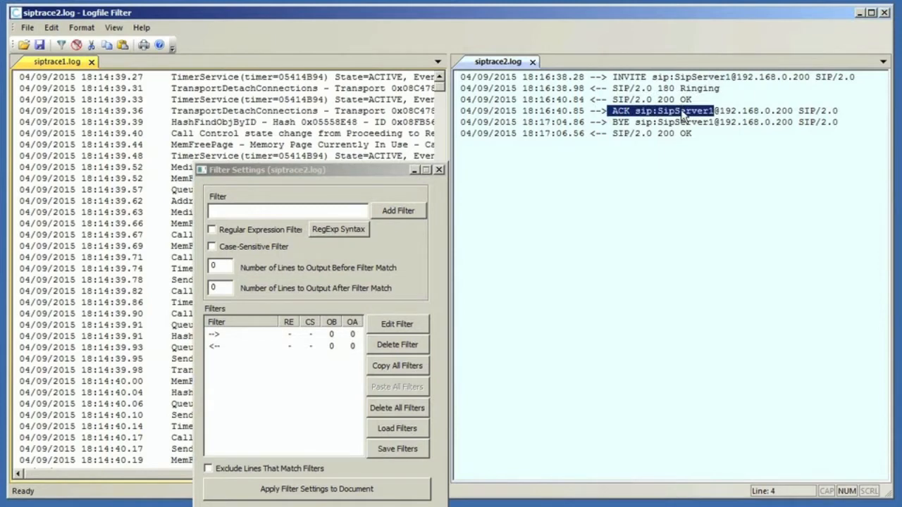
pyautogui.moveTo(590, 122); pyautogui.dragTo(673, 127)
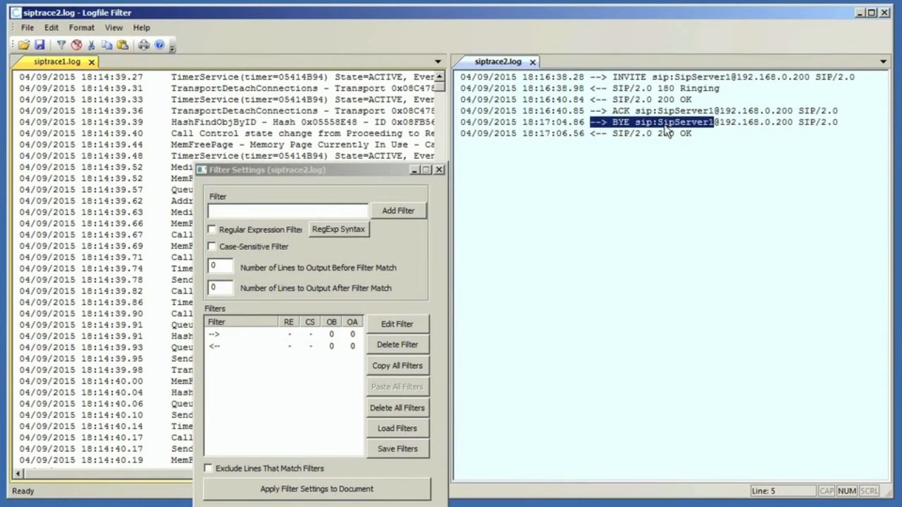
pyautogui.moveTo(593, 134); pyautogui.dragTo(680, 134)
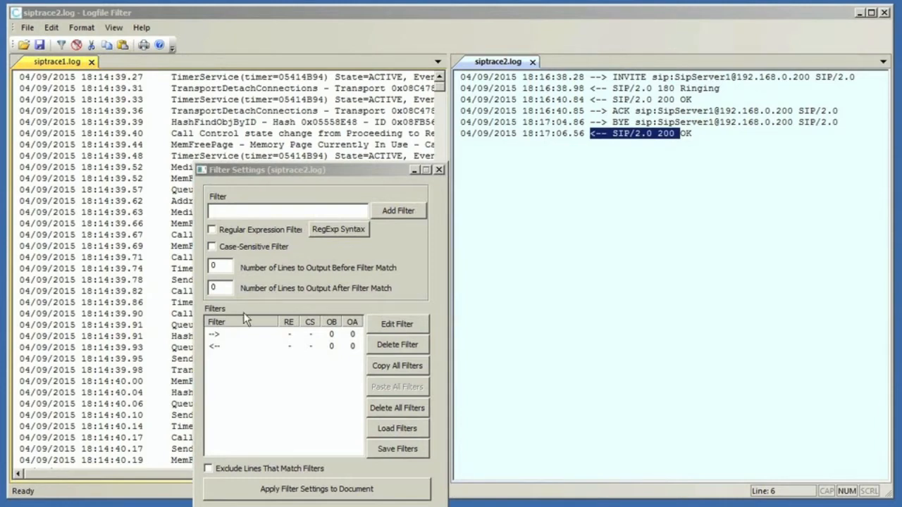
# Copy all filters from siptrace2.log, paste them into siptrace1.log's filter list and apply them to that document
pyautogui.click(356, 169)
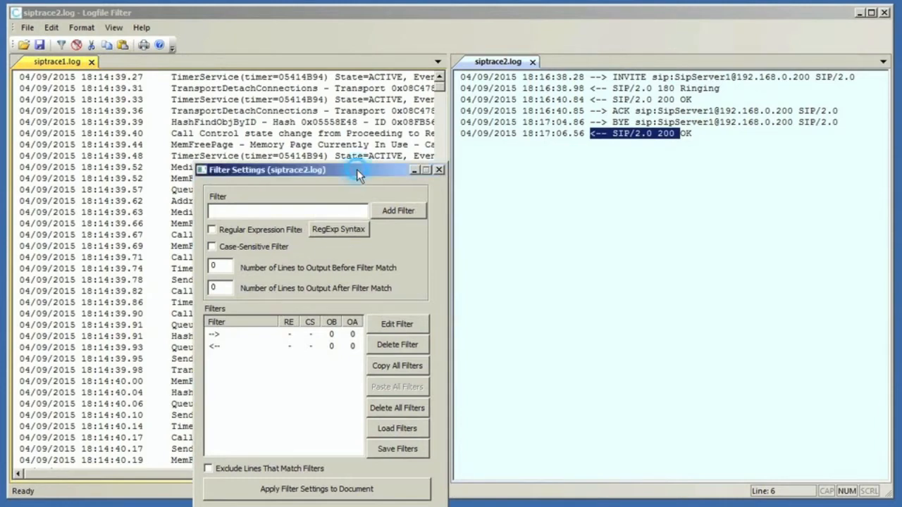
pyautogui.click(381, 367)
pyautogui.click(70, 62)
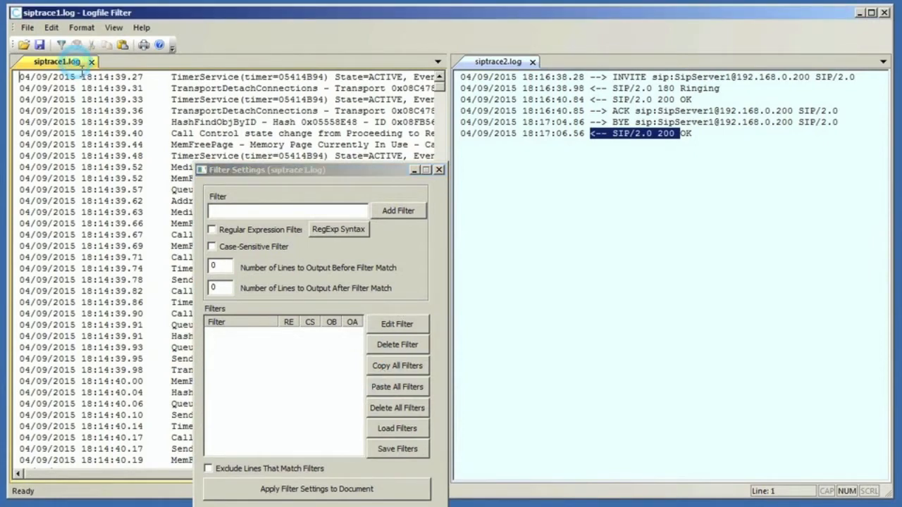
pyautogui.click(412, 388)
pyautogui.click(319, 487)
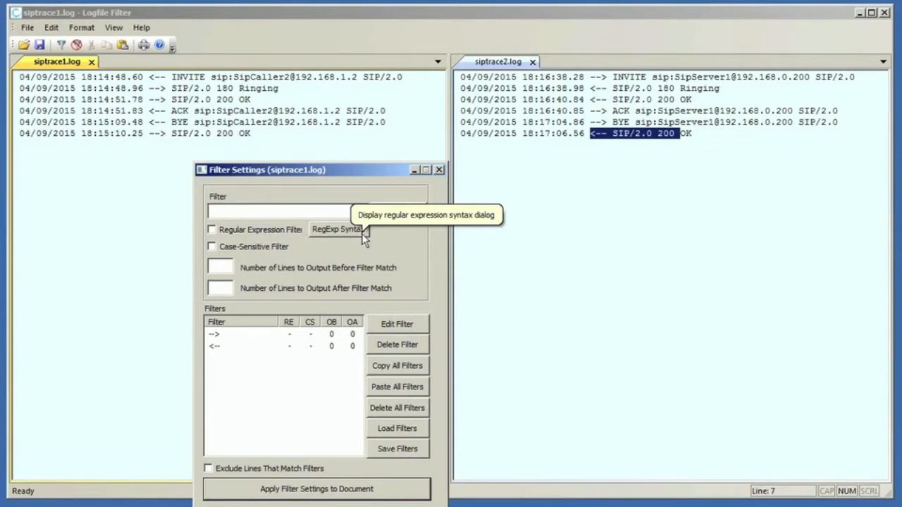
# Remove the applied filters from the siptrace1.log view
pyautogui.click(76, 44)
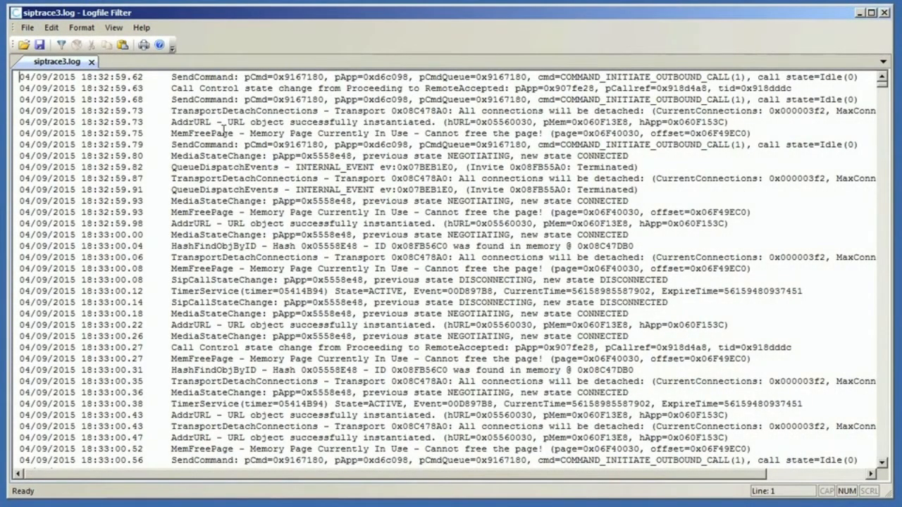
# Add the filters "-->" and "<--" for siptrace3.log and apply them to the document
pyautogui.click(61, 44)
pyautogui.click(341, 125)
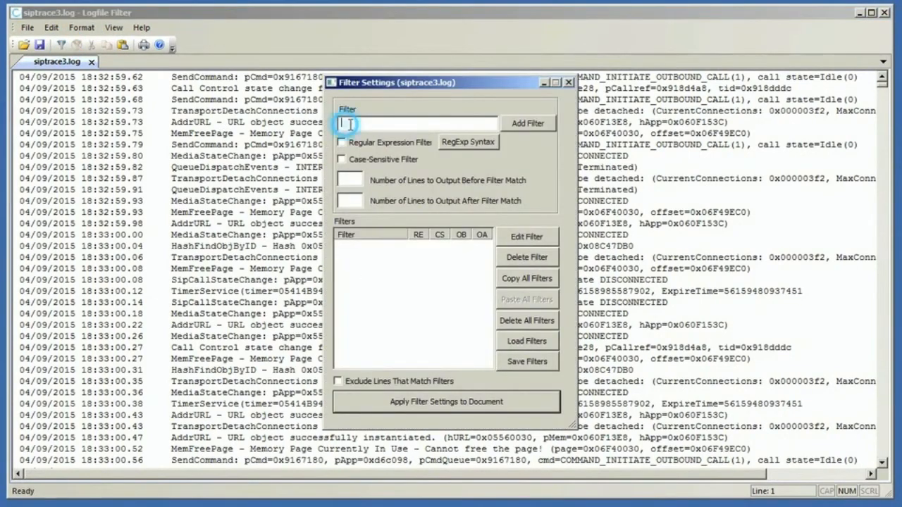
pyautogui.write('-->')
pyautogui.press('Return')
pyautogui.write('<--')
pyautogui.press('Return')
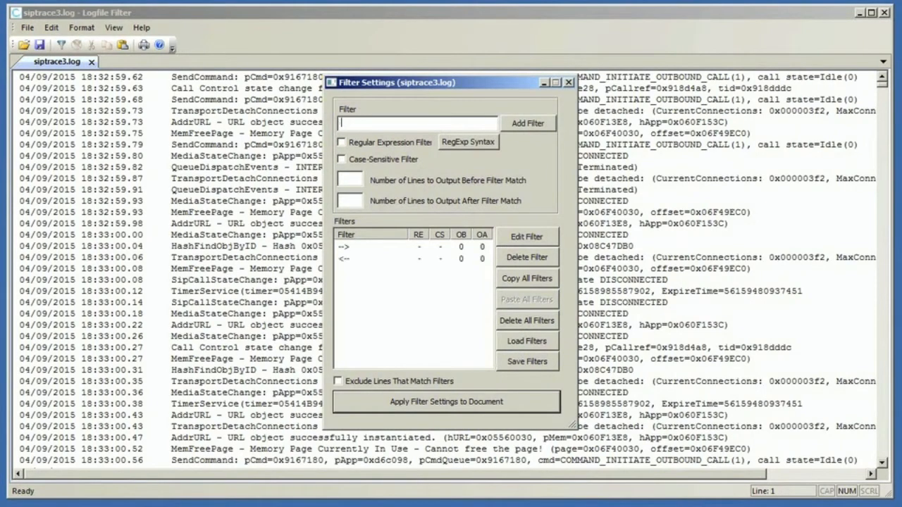
pyautogui.click(422, 403)
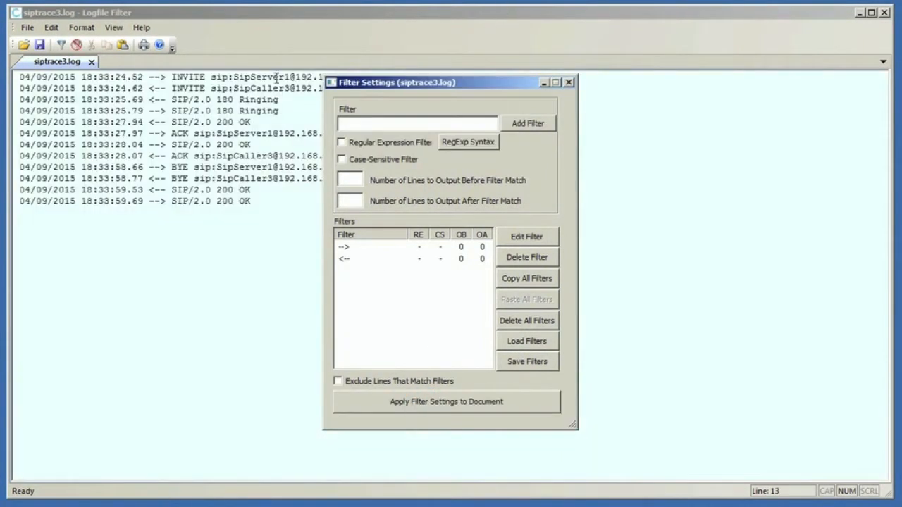
# Uncover the filtered messages, close the filter settings and remove the applied filtering from siptrace3.log
pyautogui.moveTo(408, 82); pyautogui.dragTo(576, 81)
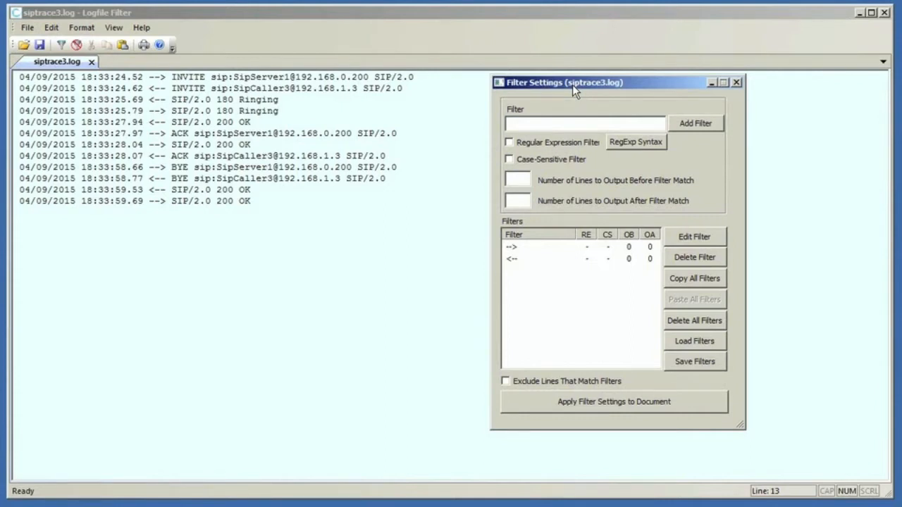
pyautogui.click(736, 84)
pyautogui.click(76, 45)
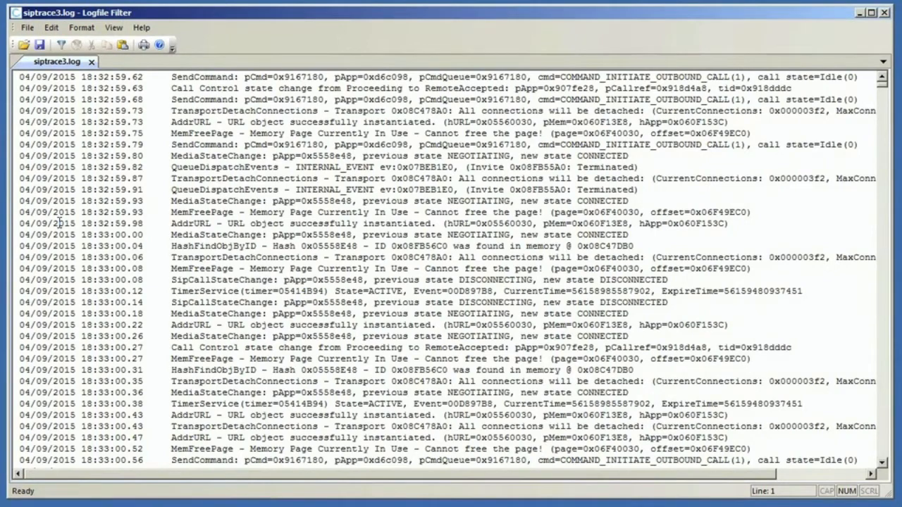
# Find the first "-->" message in siptrace3.log and copy its "Call-ID: 7d33eb8-ca02040a02" text
pyautogui.hotkey('ctrl', 'f')
pyautogui.write('-->')
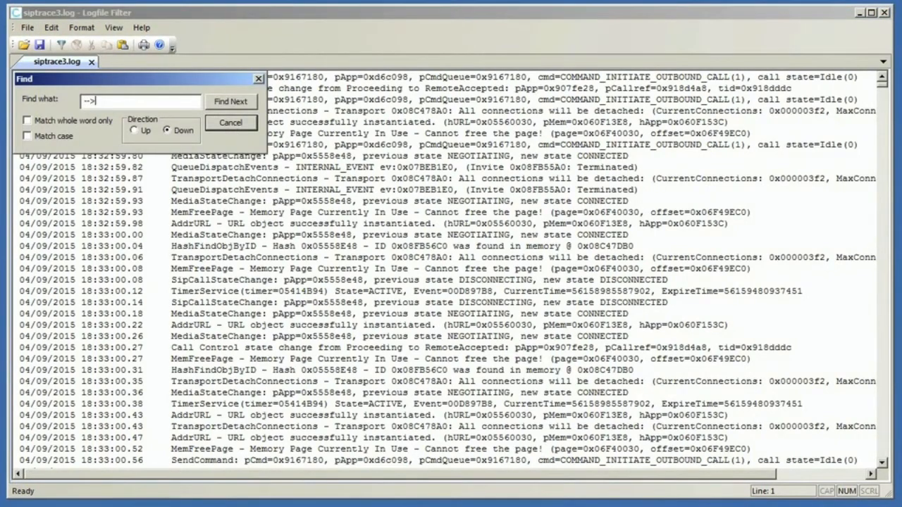
pyautogui.press('Return')
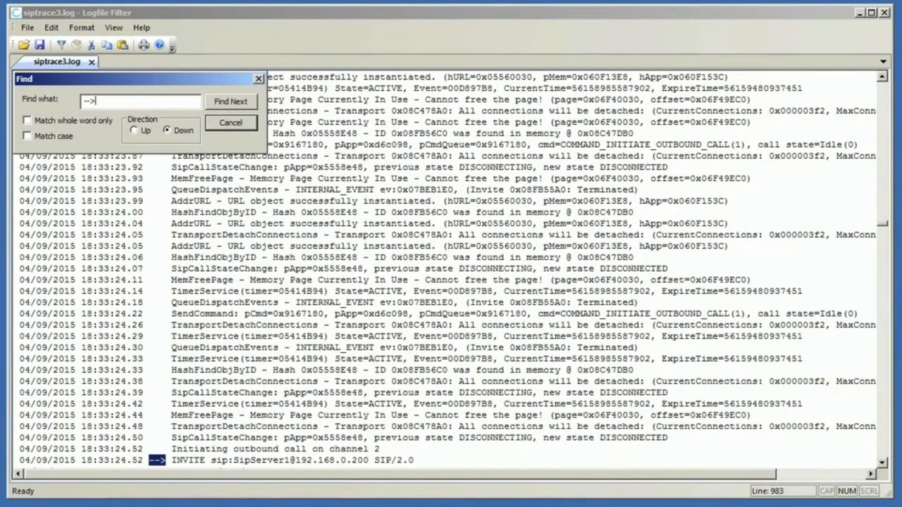
pyautogui.click(230, 123)
pyautogui.scroll(-7, 352, 266)
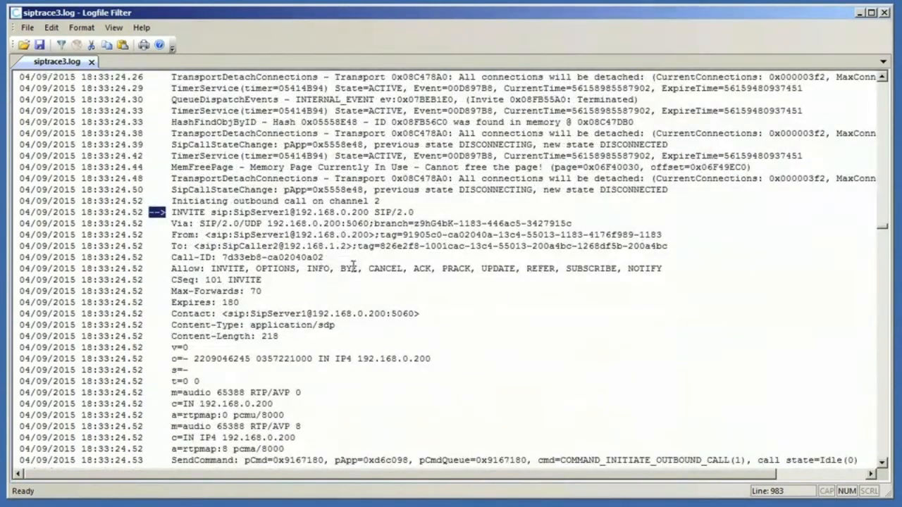
pyautogui.moveTo(171, 257); pyautogui.dragTo(329, 258)
pyautogui.hotkey('ctrl', 'c')
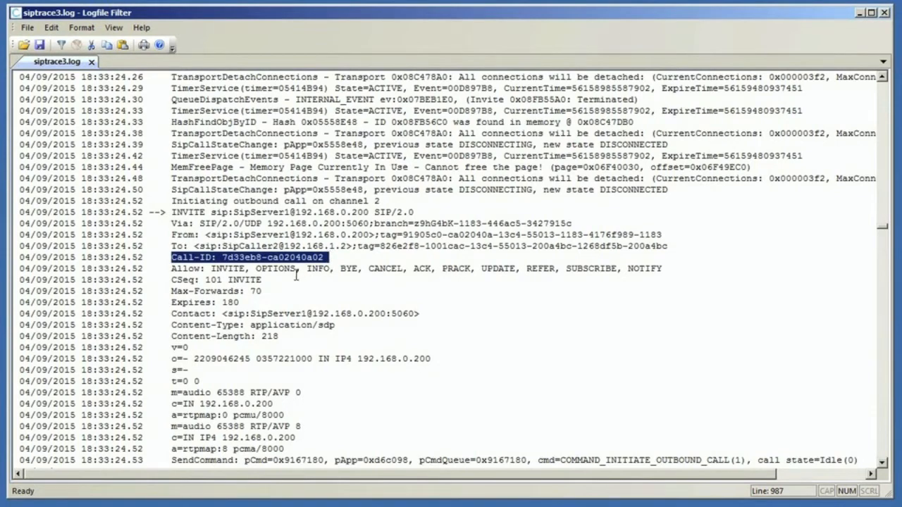
# Replace all filters with "Call-ID: 7d33eb8-ca02040a02", outputting 4 lines before and 4 lines after each match, and apply them to siptrace3.log
pyautogui.click(61, 45)
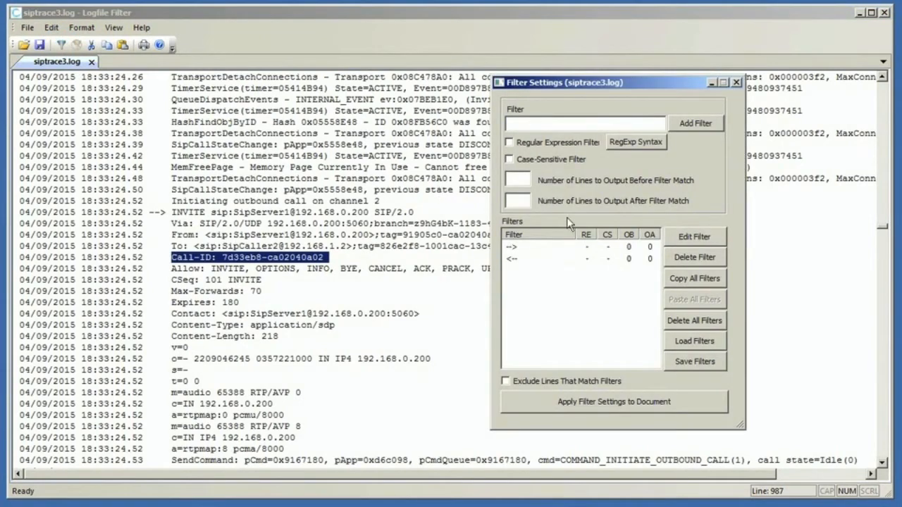
pyautogui.click(699, 326)
pyautogui.click(530, 123)
pyautogui.hotkey('ctrl', 'v')
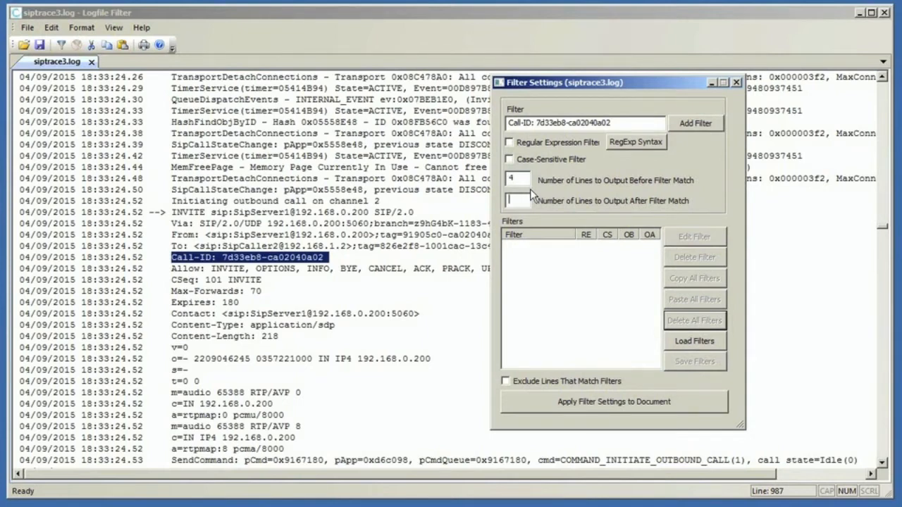
pyautogui.press('Tab')
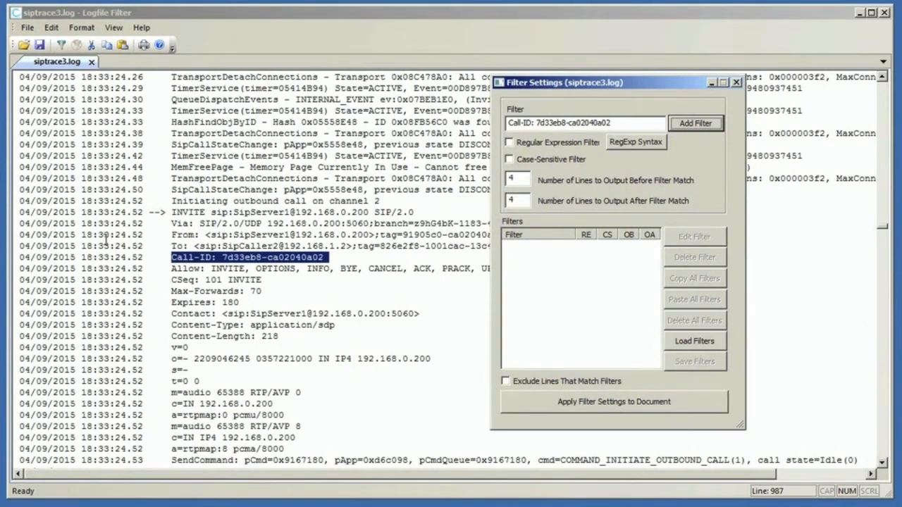
pyautogui.click(688, 124)
pyautogui.click(609, 406)
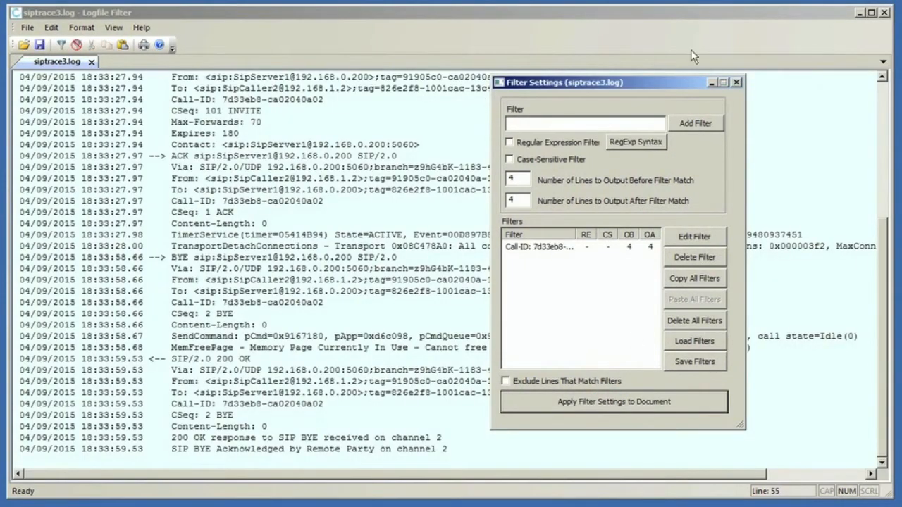
# Close the filter settings and examine the isolated call's SIP messages from the first INVITE to the final BYE response
pyautogui.click(736, 83)
pyautogui.hotkey('ctrl', 'Home')
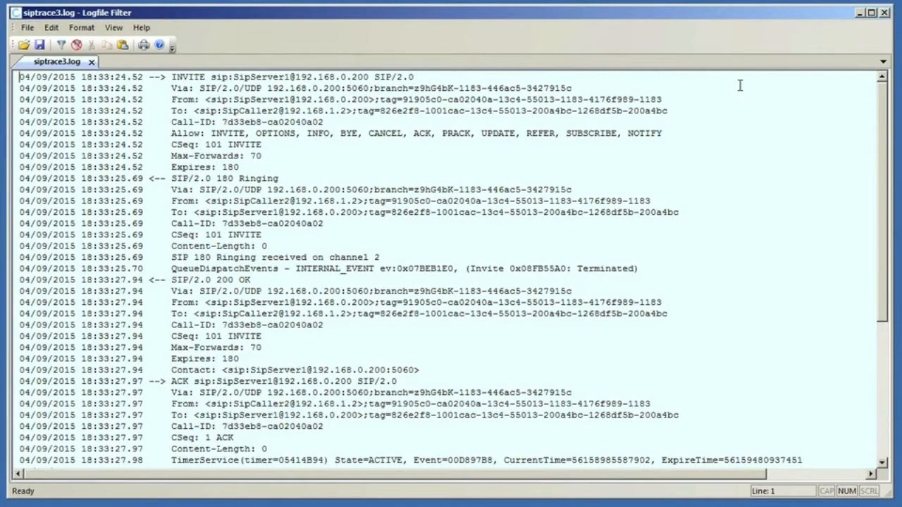
pyautogui.scroll(-5, 527, 110)
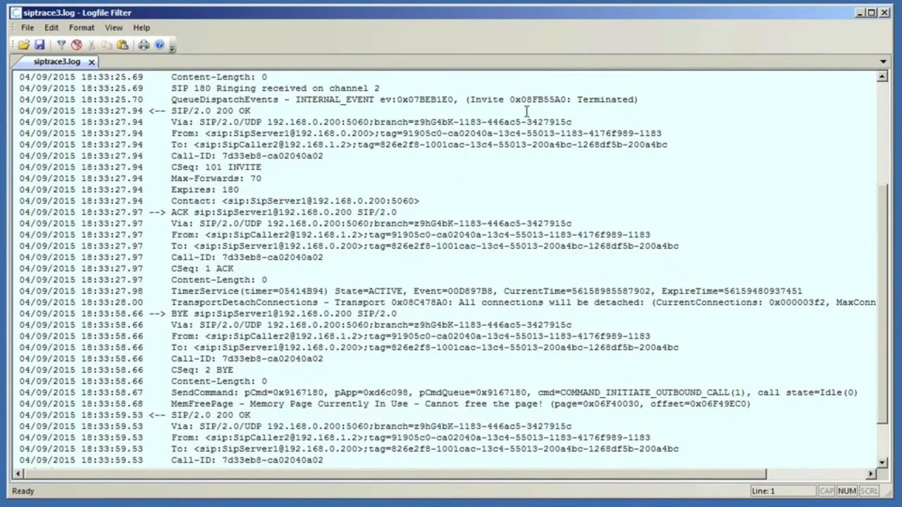
pyautogui.scroll(-2, 527, 111)
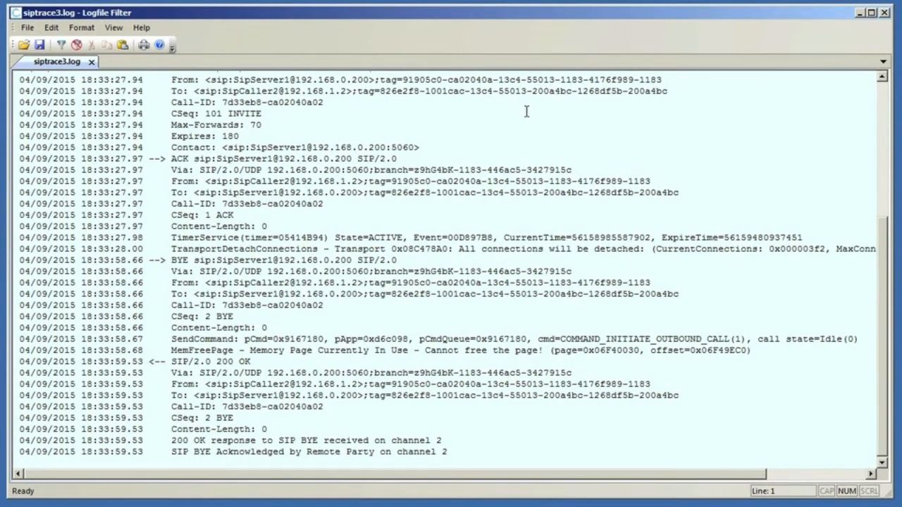
pyautogui.scroll(6, 526, 110)
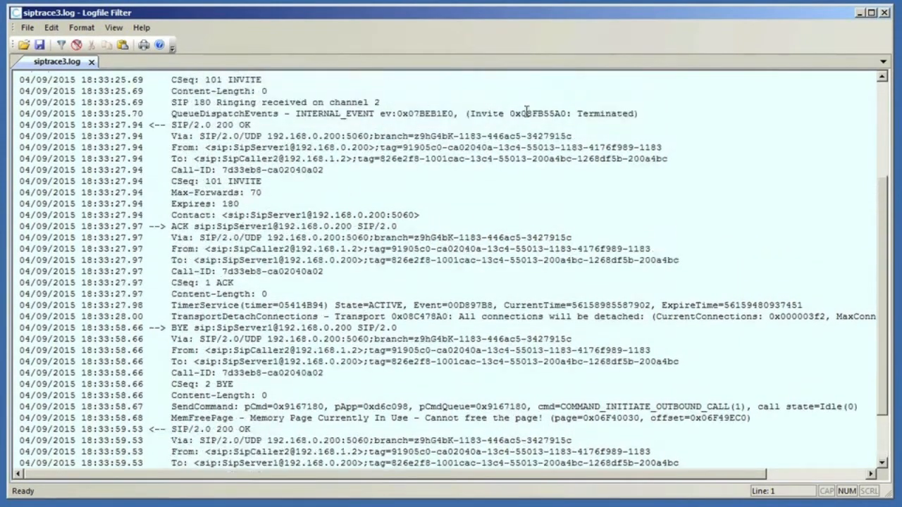
pyautogui.scroll(1, 527, 111)
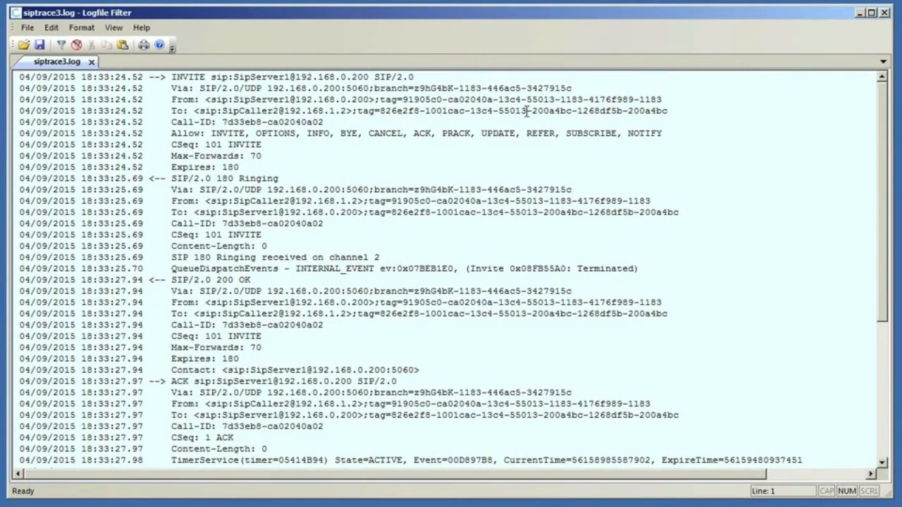
pyautogui.scroll(-7, 900, 154)
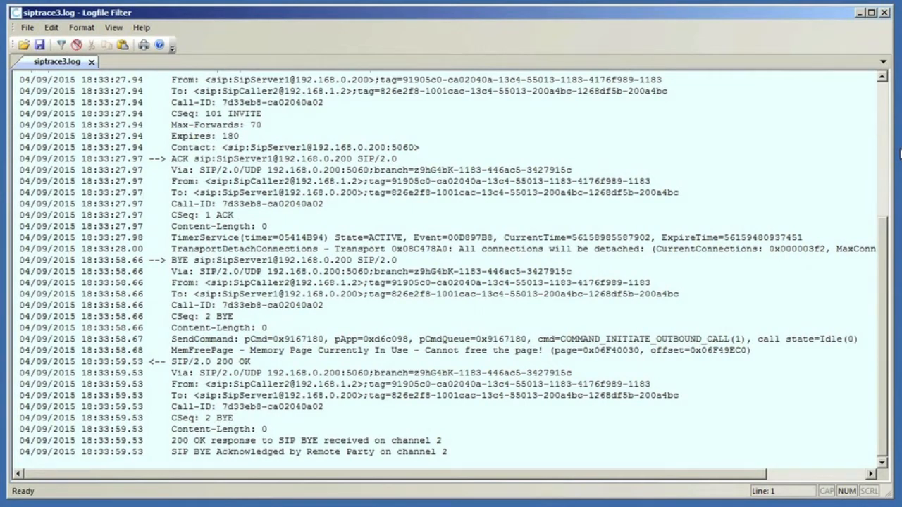
# Remove the applied filtering from siptrace3.log and find the first "-->" entry, showing its complete INVITE message
pyautogui.click(76, 44)
pyautogui.hotkey('ctrl', 'f')
pyautogui.write('-->')
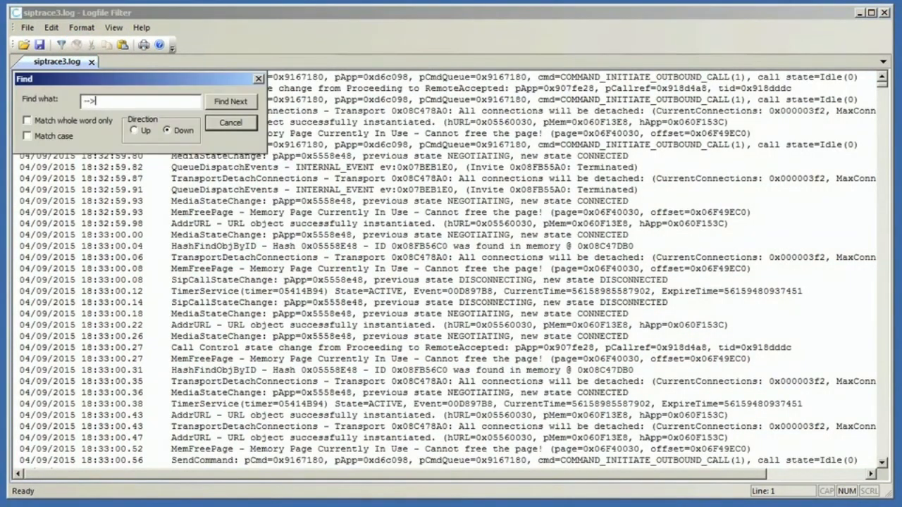
pyautogui.press('Return')
pyautogui.press('Escape')
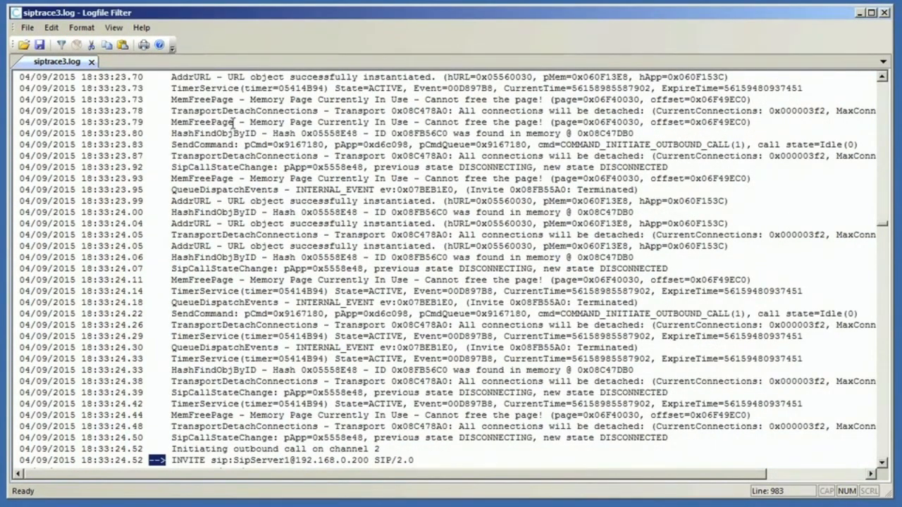
pyautogui.press('Down')
pyautogui.press('Down')
pyautogui.press('Down')
pyautogui.press('Down')
pyautogui.press('Down')
pyautogui.press('Down')
pyautogui.press('Down')
pyautogui.press('Down')
pyautogui.press('Down')
pyautogui.press('Down')
pyautogui.press('Down')
pyautogui.press('Down')
pyautogui.press('Down')
pyautogui.press('Down')
pyautogui.press('Down')
pyautogui.press('Down')
pyautogui.press('Down')
pyautogui.press('Down')
pyautogui.press('Down')
pyautogui.press('Down')
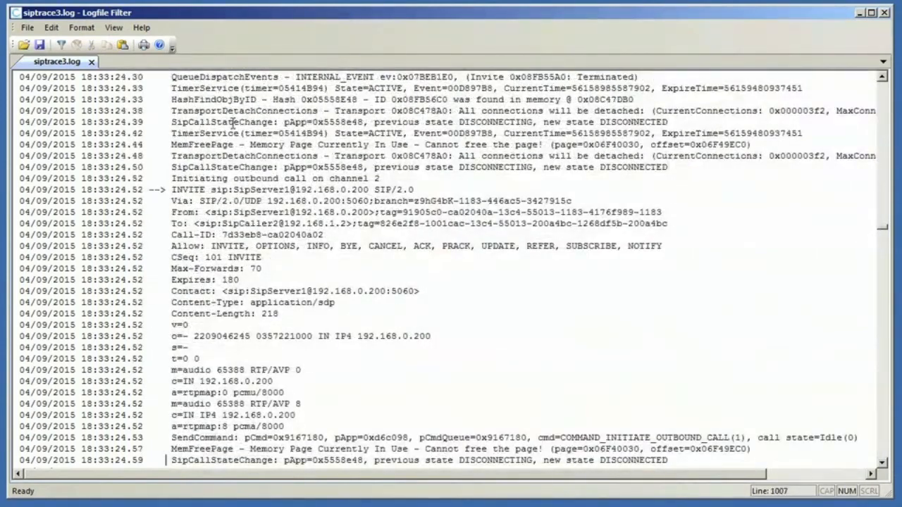
pyautogui.press('Down')
pyautogui.press('Down')
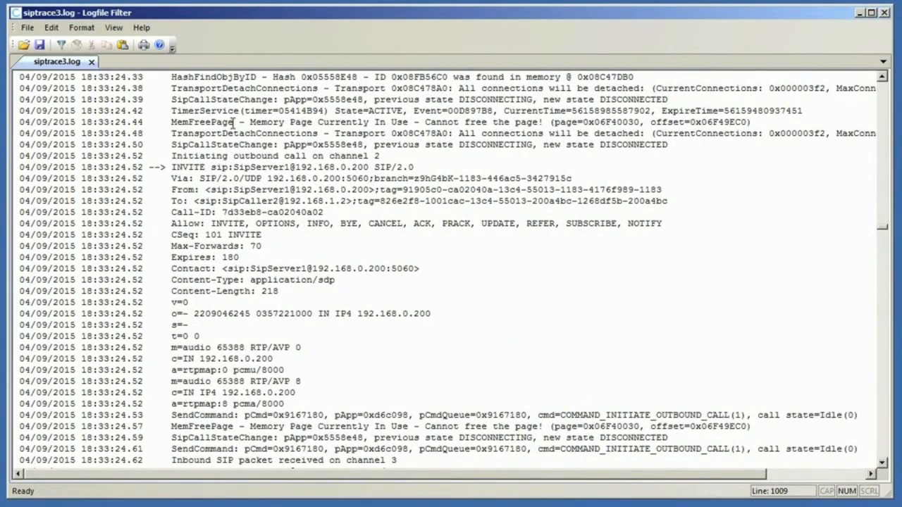
# Delete the Call-ID filter from the siptrace3.log filter settings and add the filters "-->" and "<--"
pyautogui.click(61, 45)
pyautogui.click(548, 252)
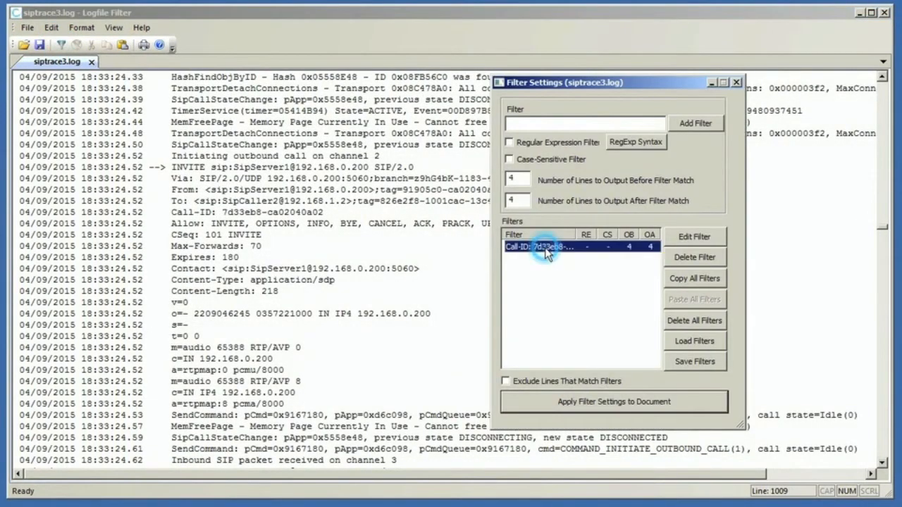
pyautogui.click(696, 319)
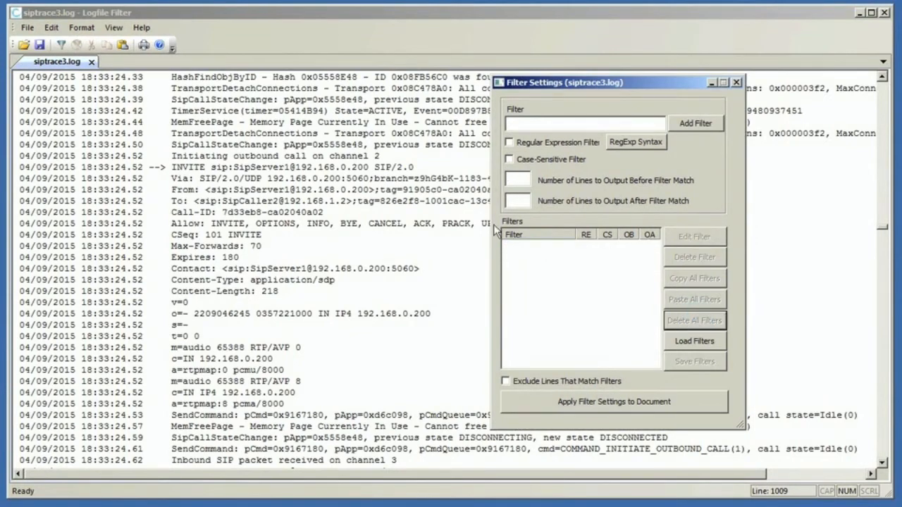
pyautogui.click(529, 124)
pyautogui.write('-->')
pyautogui.press('Return')
pyautogui.write('<--')
pyautogui.press('Return')
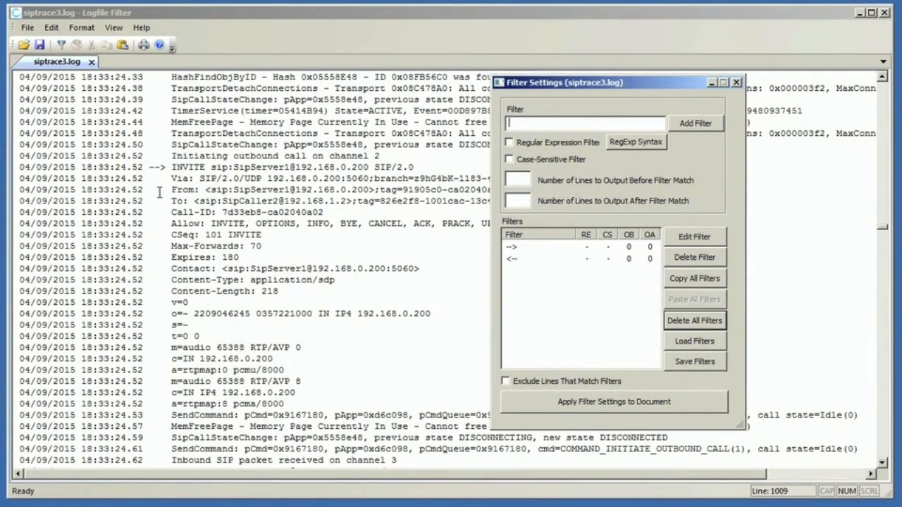
# Add a filter for "Via:" including the leading spaces found in the INVITE message
pyautogui.moveTo(145, 178); pyautogui.dragTo(192, 179)
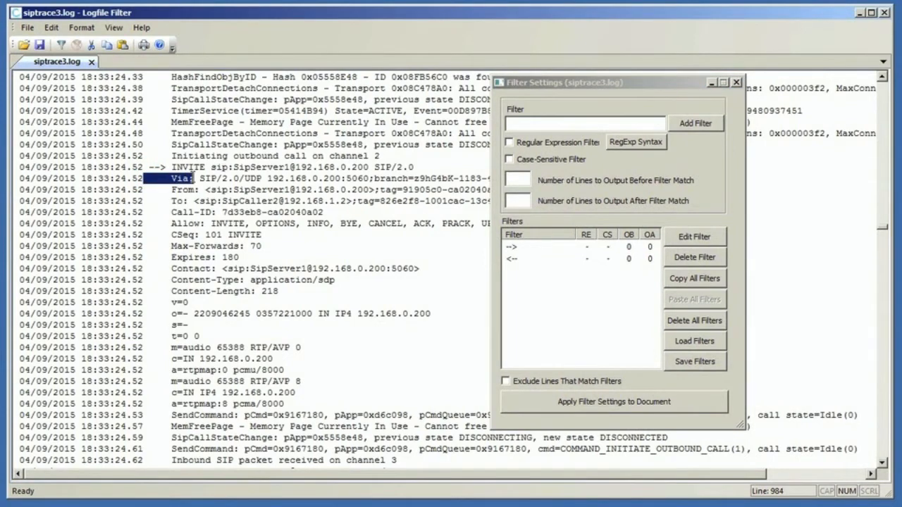
pyautogui.click(533, 127)
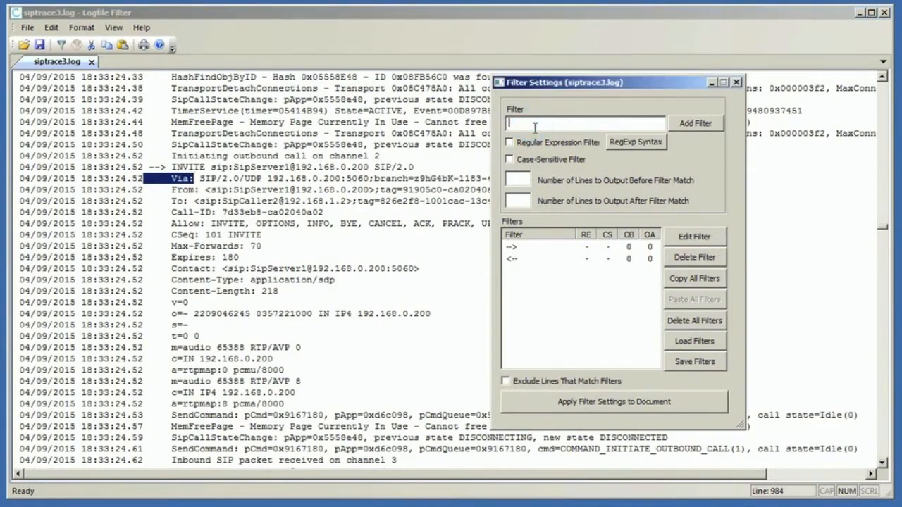
pyautogui.write('Via:')
pyautogui.click(693, 125)
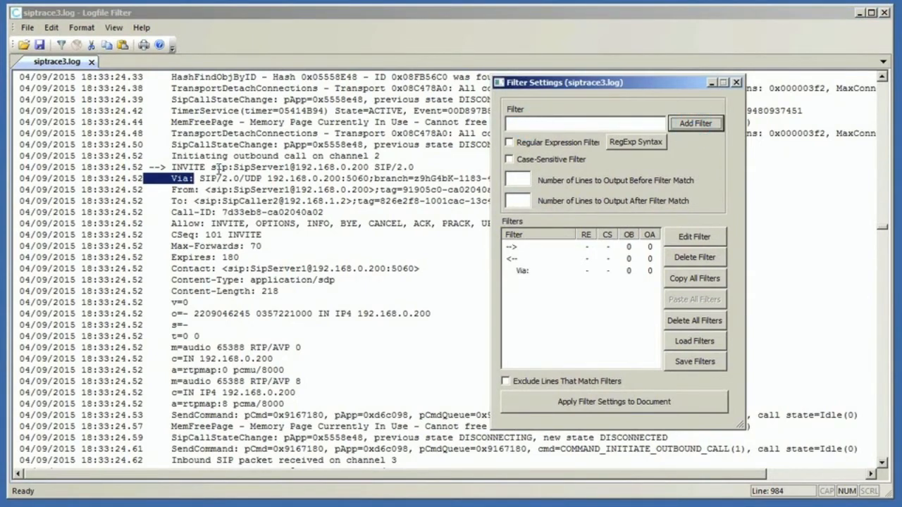
# Copy "From:" with its leading spaces from the INVITE message and add it as a filter
pyautogui.click(152, 188)
pyautogui.click(130, 188)
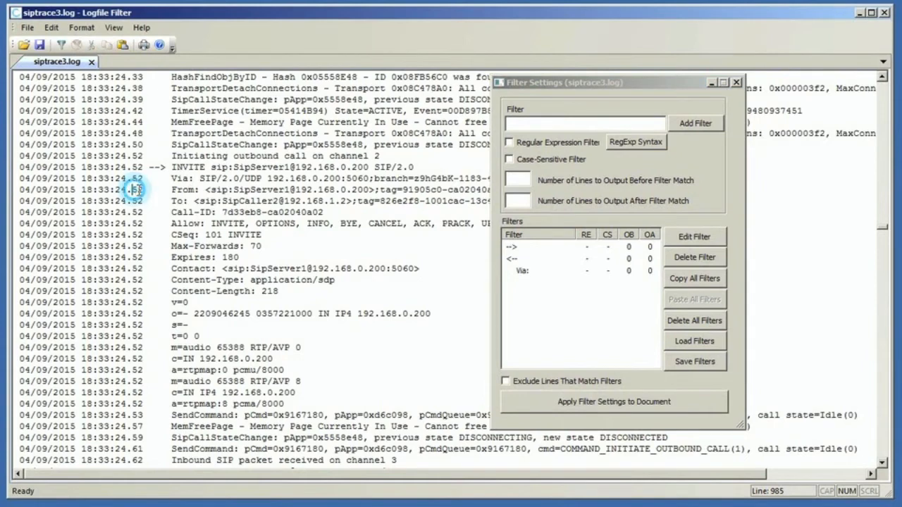
pyautogui.hotkey('shift', 'Right')
pyautogui.hotkey('shift', 'Right')
pyautogui.hotkey('shift', 'Right')
pyautogui.hotkey('shift', 'Right')
pyautogui.hotkey('shift', 'Right')
pyautogui.hotkey('shift', 'Right')
pyautogui.hotkey('shift', 'Right')
pyautogui.hotkey('shift', 'Right')
pyautogui.hotkey('shift', 'Right')
pyautogui.hotkey('shift', 'Right')
pyautogui.hotkey('ctrl', 'c')
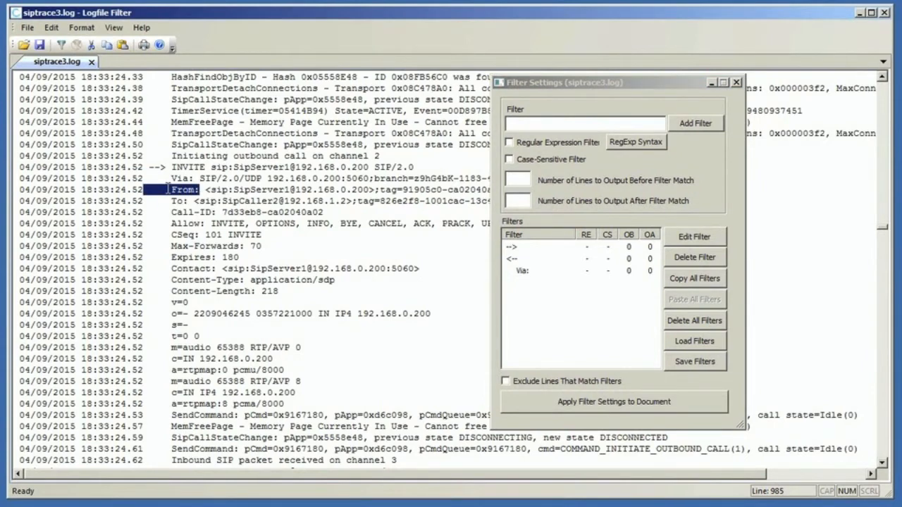
pyautogui.click(516, 124)
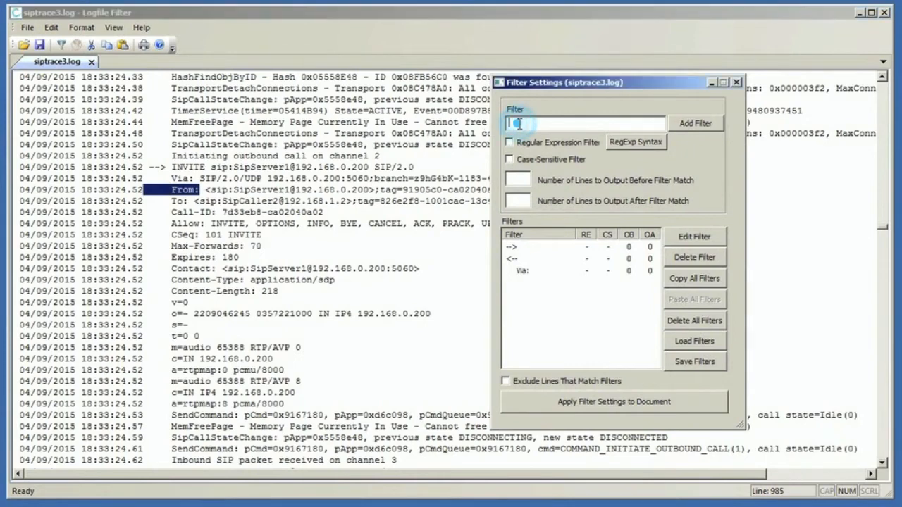
pyautogui.hotkey('ctrl', 'v')
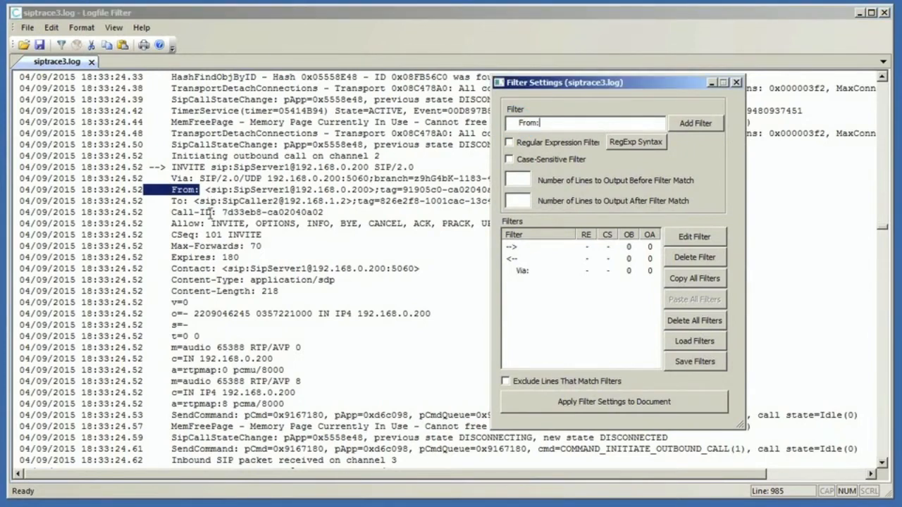
pyautogui.click(697, 124)
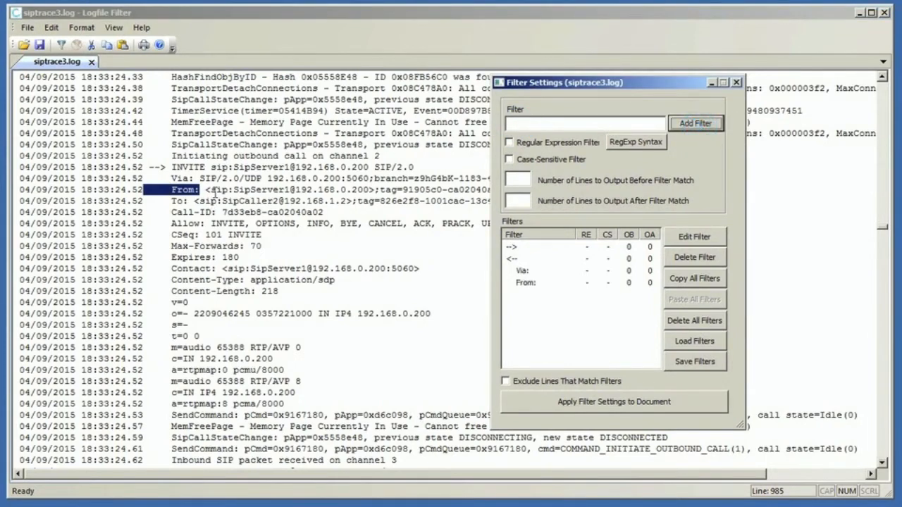
# Select "To:" with its leading spaces in the INVITE message of the log
pyautogui.click(145, 201)
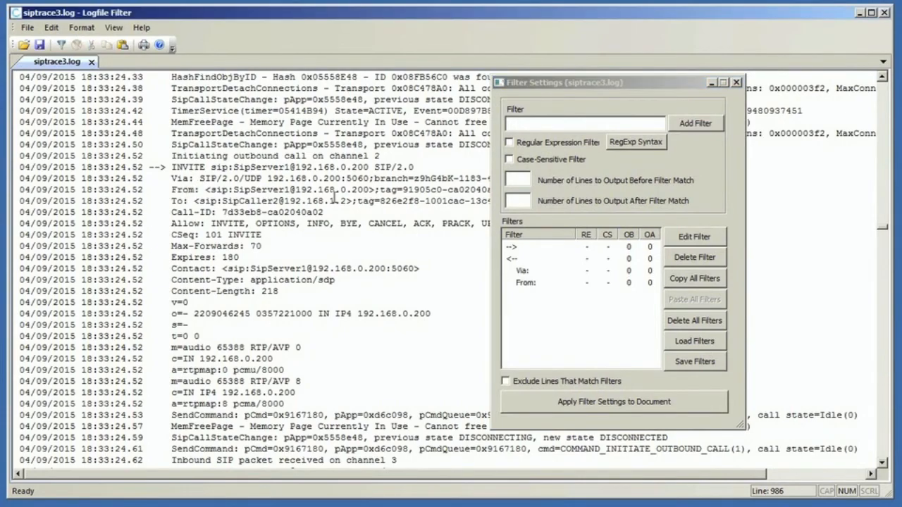
pyautogui.hotkey('shift', 'Right')
pyautogui.hotkey('shift', 'Right')
pyautogui.hotkey('shift', 'Right')
pyautogui.hotkey('shift', 'Right')
pyautogui.hotkey('shift', 'Right')
pyautogui.hotkey('shift', 'Right')
pyautogui.hotkey('shift', 'Right')
pyautogui.hotkey('shift', 'Right')
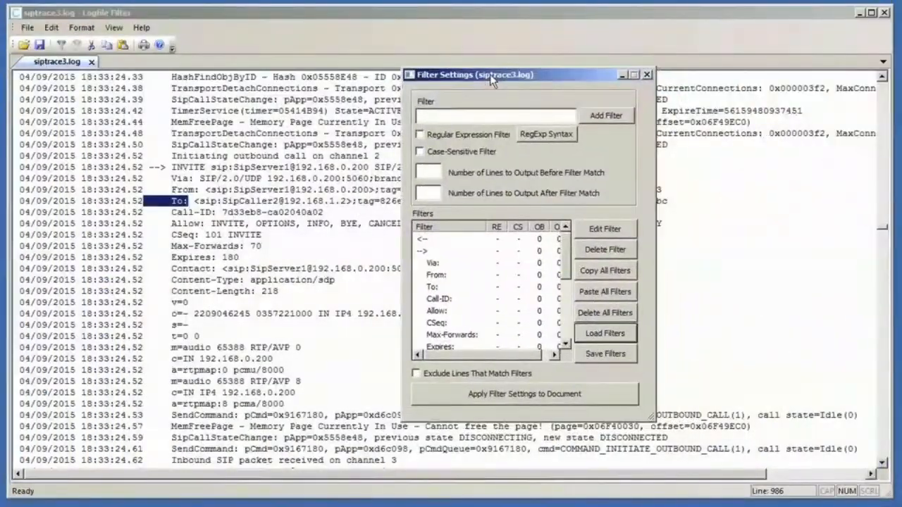
# Enlarge the filter settings window to show the whole SIP header and SDP filter list, and apply the filters to siptrace3.log
pyautogui.moveTo(489, 74); pyautogui.dragTo(372, 35)
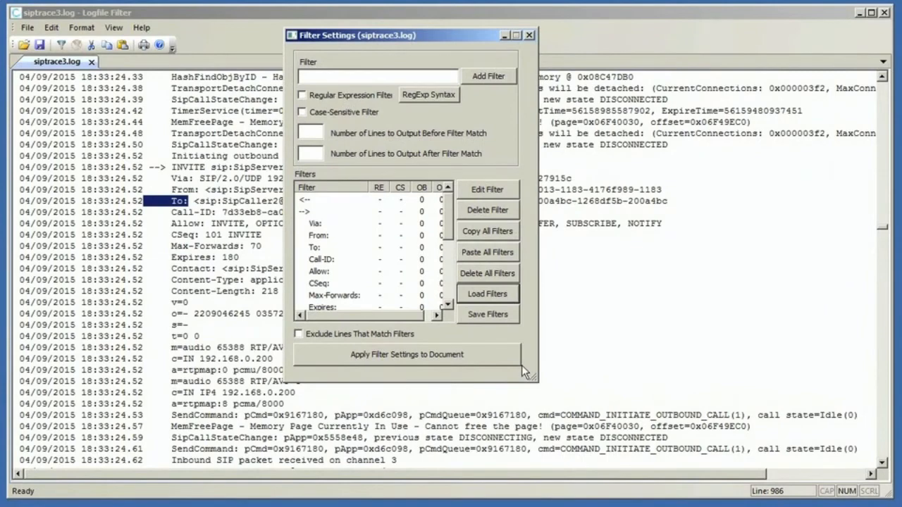
pyautogui.moveTo(533, 378); pyautogui.dragTo(664, 501)
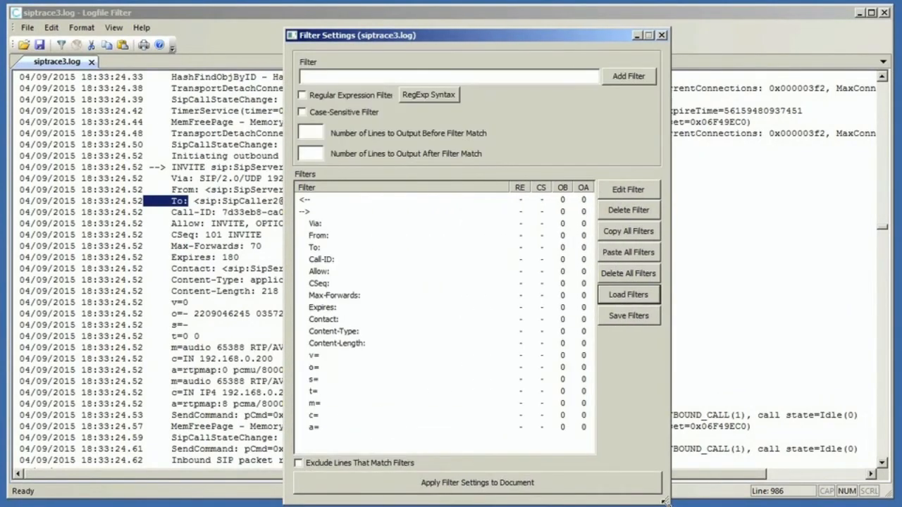
pyautogui.click(516, 480)
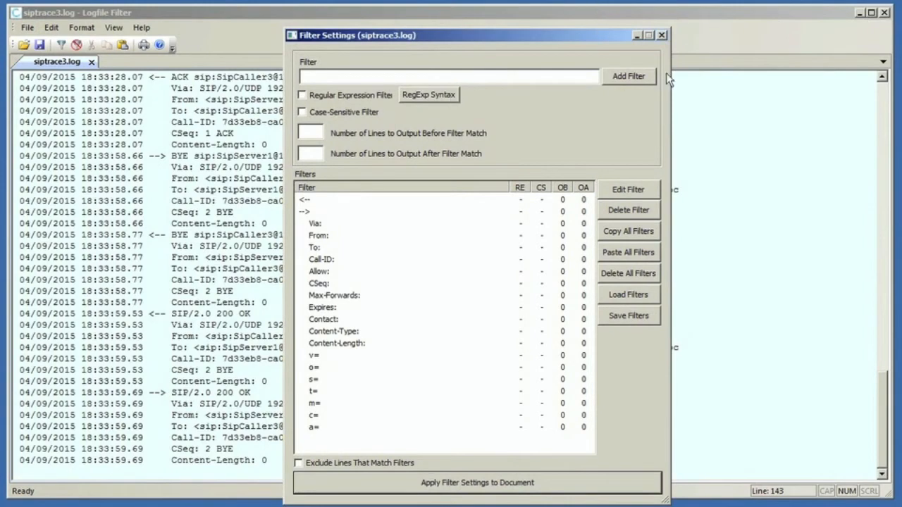
pyautogui.click(661, 34)
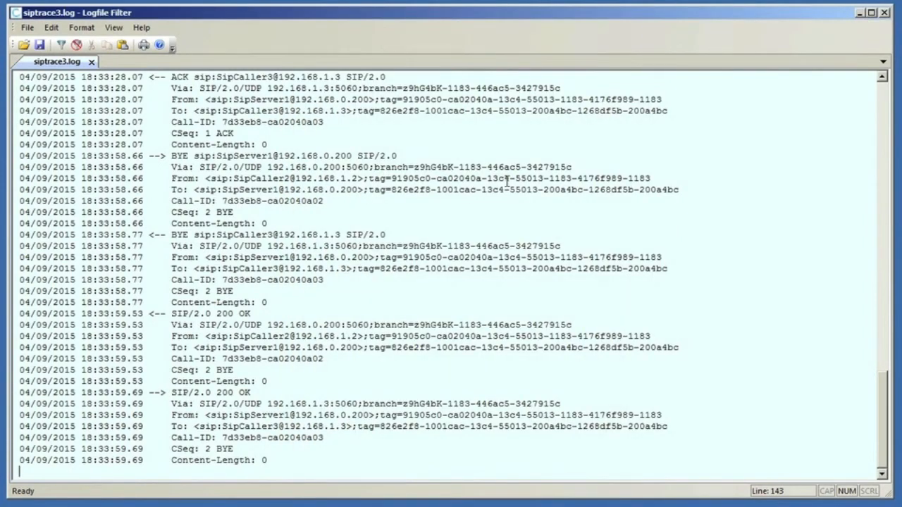
pyautogui.hotkey('ctrl', 'Home')
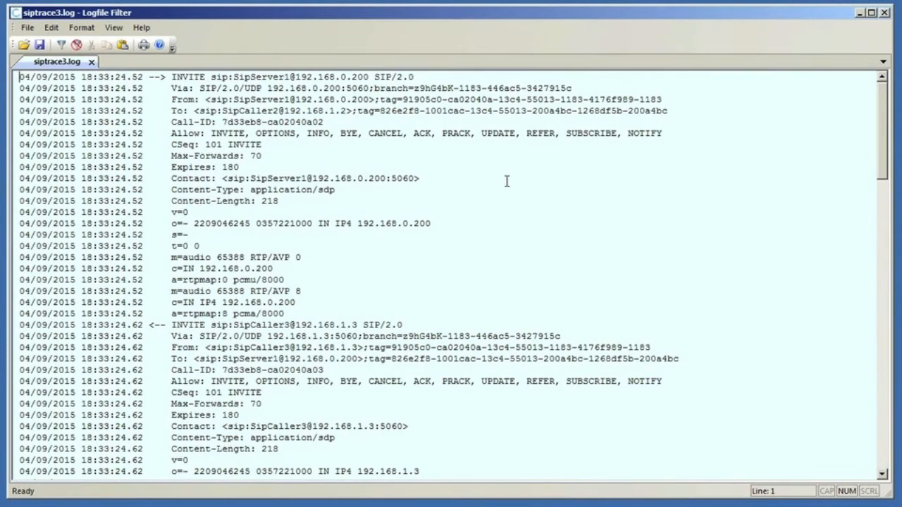
# Save the whole SIP header and SDP filter list as sip.flt in the Logfiles folder, and close the filter settings
pyautogui.click(61, 44)
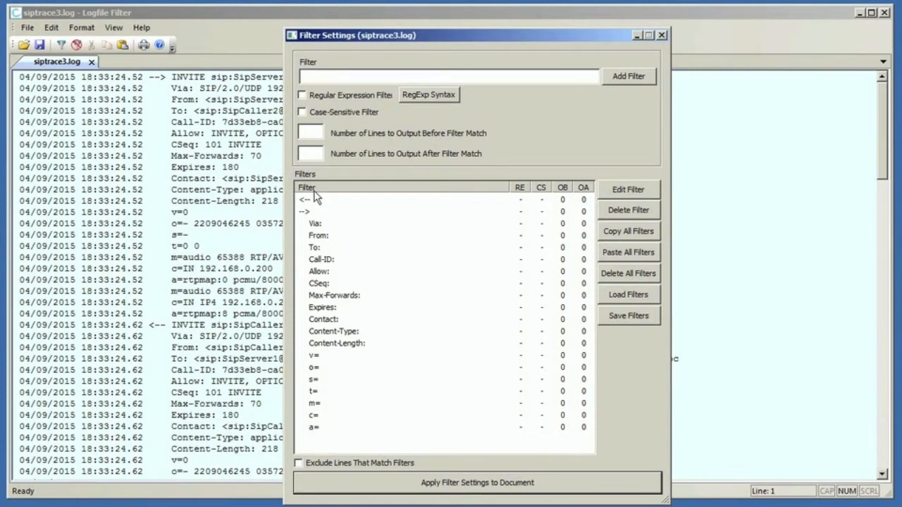
pyautogui.click(617, 318)
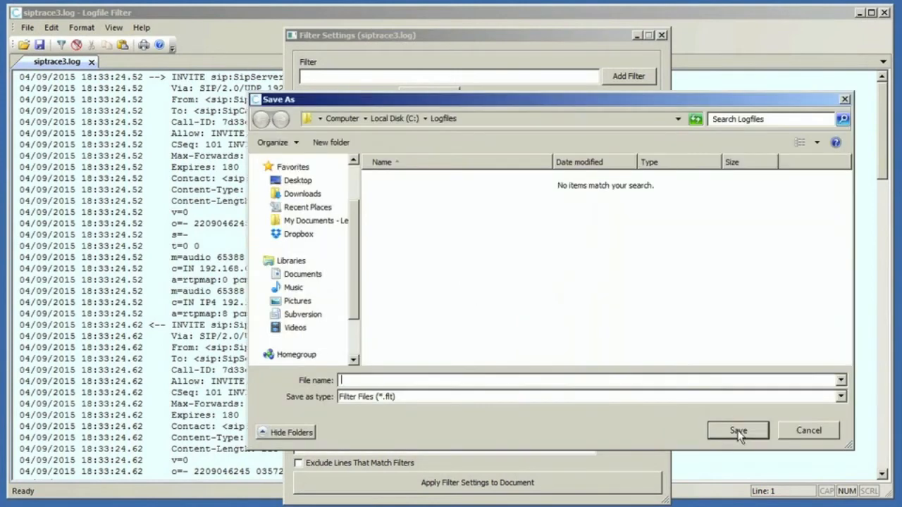
pyautogui.click(362, 380)
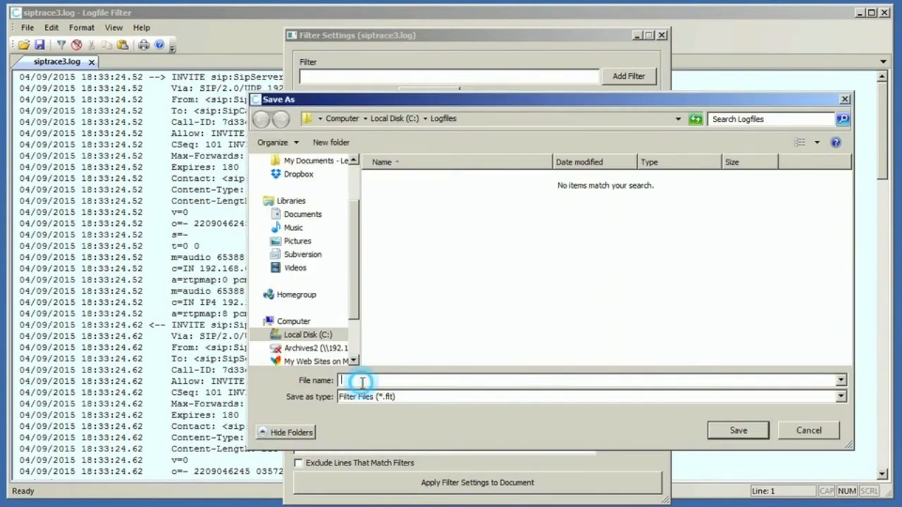
pyautogui.write('sip.flt')
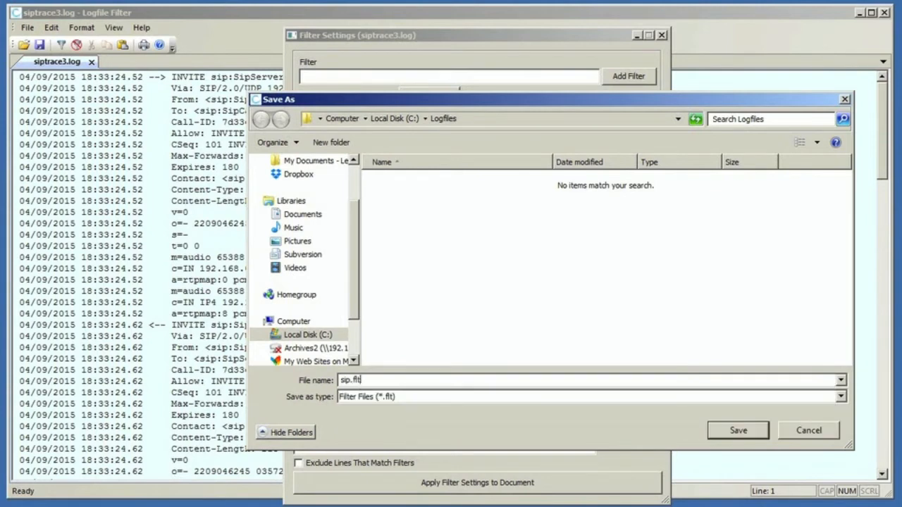
pyautogui.click(733, 428)
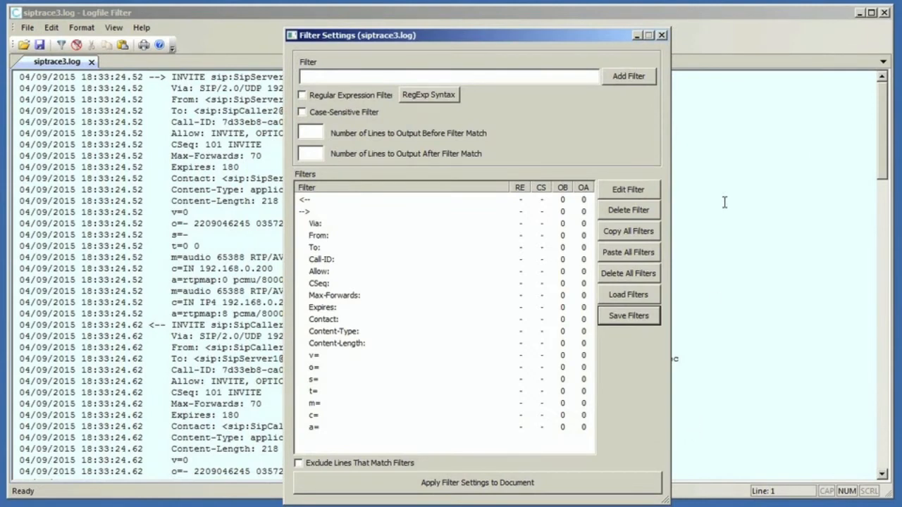
pyautogui.click(661, 35)
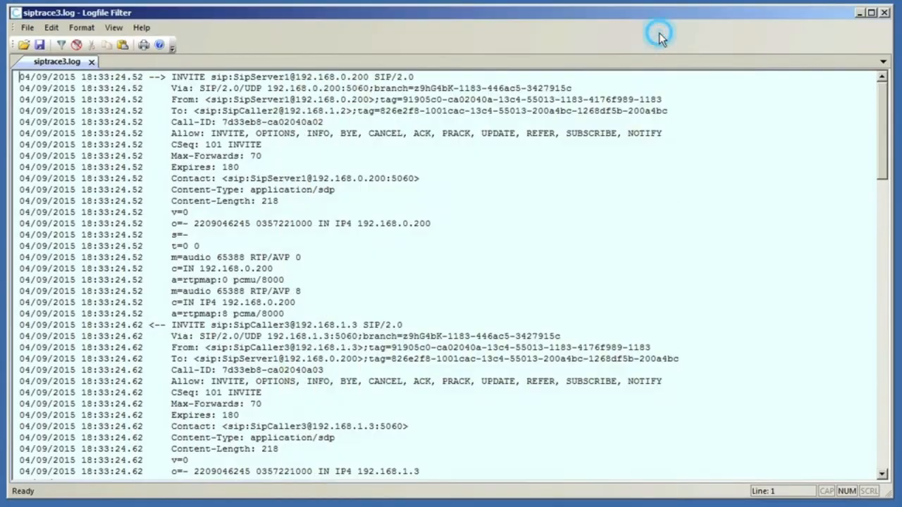
# Close and restart the log viewer, and reopen siptrace3.log from the recent files
pyautogui.click(882, 12)
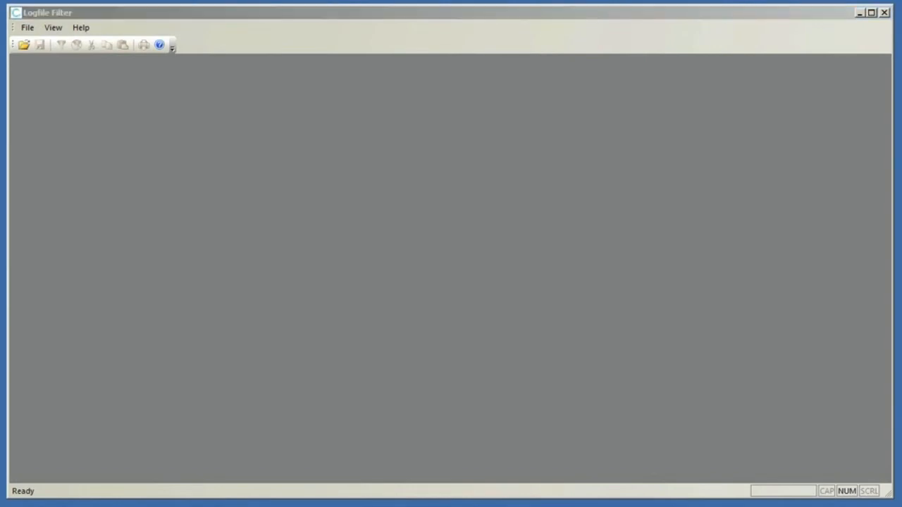
pyautogui.click(28, 27)
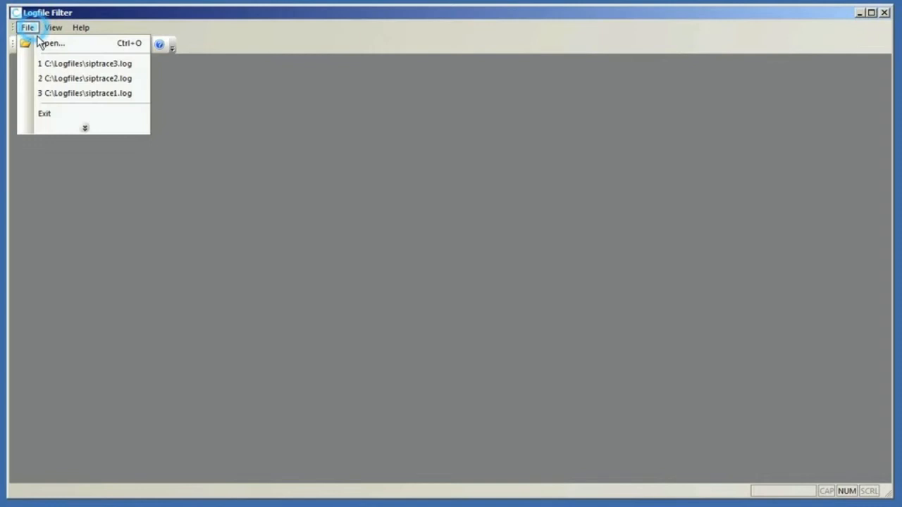
pyautogui.click(69, 62)
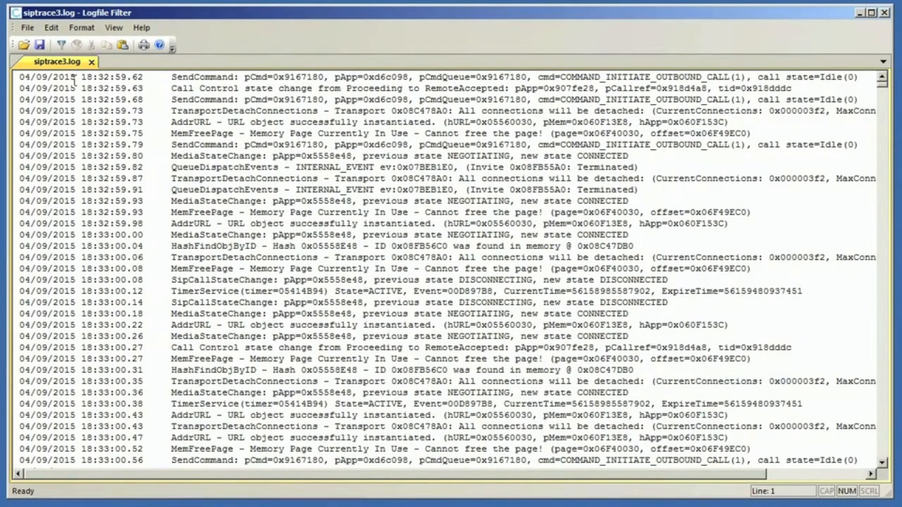
# Load the saved filter set sip.flt into the filter settings and apply it to siptrace3.log
pyautogui.click(61, 44)
pyautogui.click(508, 341)
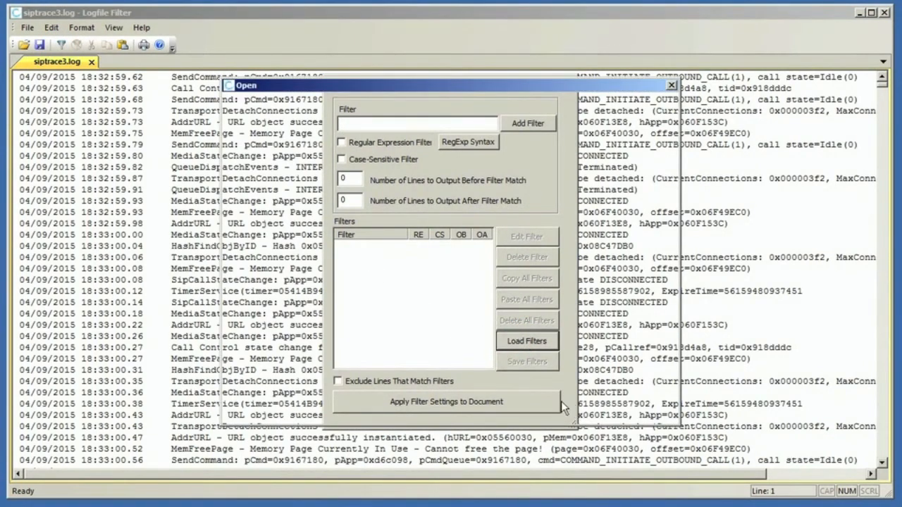
pyautogui.click(367, 169)
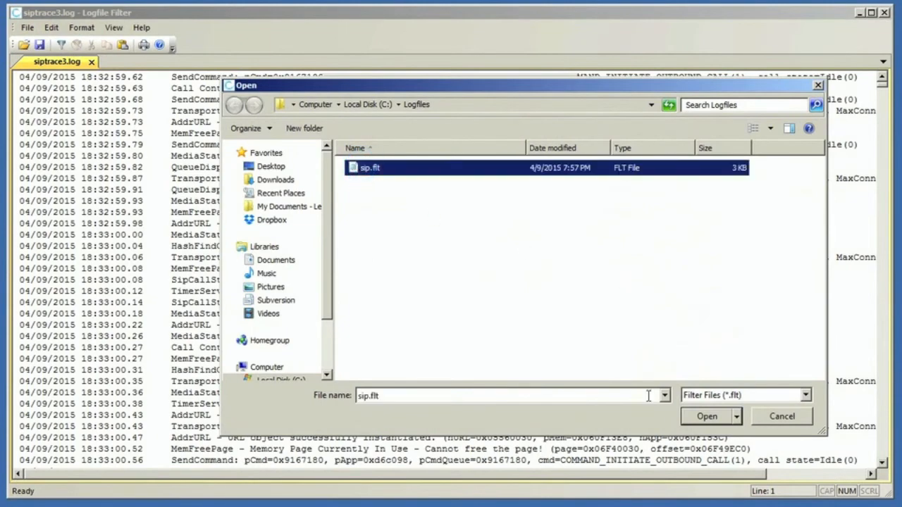
pyautogui.click(707, 417)
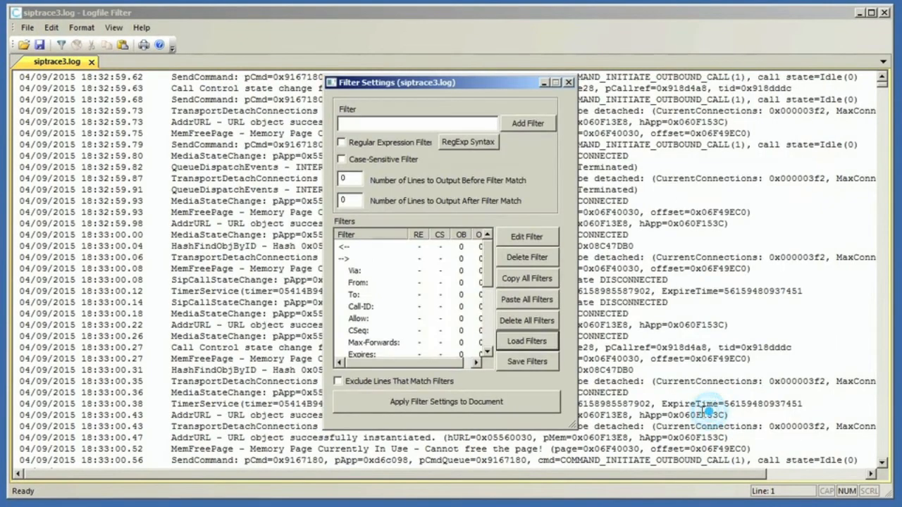
pyautogui.click(438, 412)
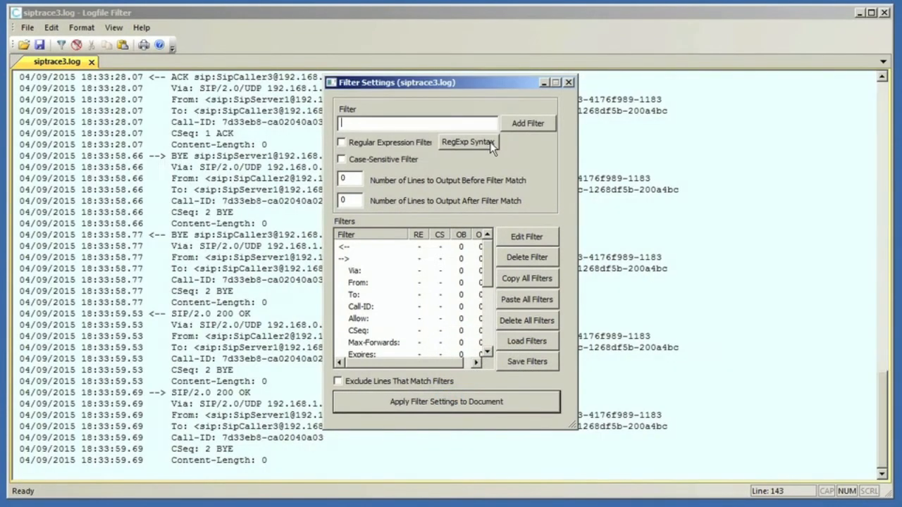
# Examine the filtered SIP messages in siptrace3.log from the beginning, moving the filter settings window clear of the log text
pyautogui.click(219, 92)
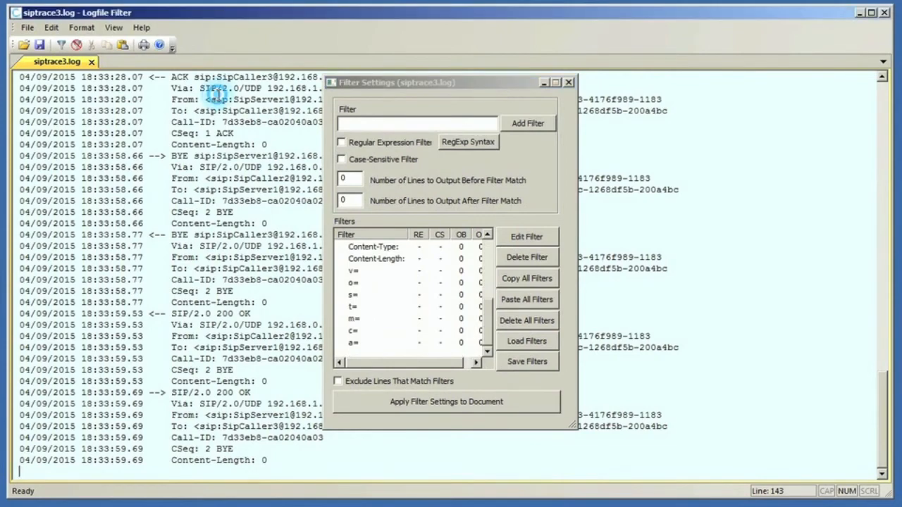
pyautogui.hotkey('ctrl', 'Home')
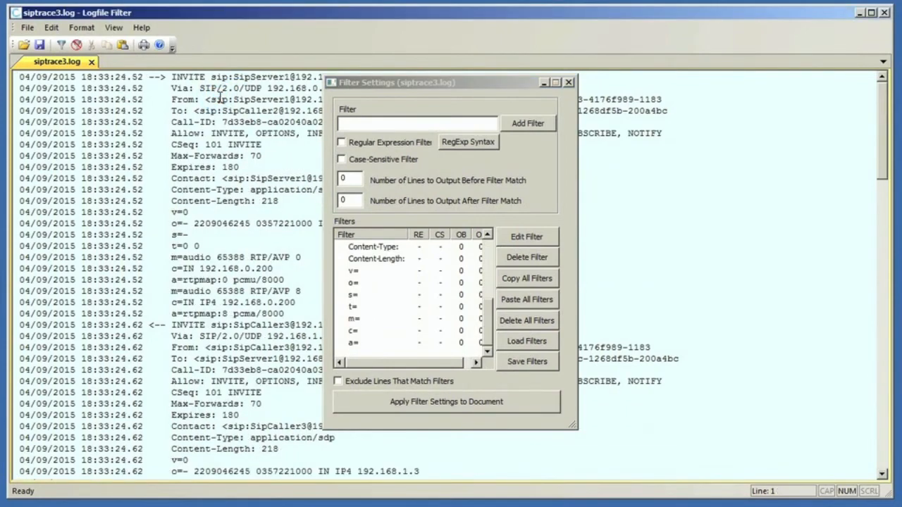
pyautogui.scroll(-20, 219, 93)
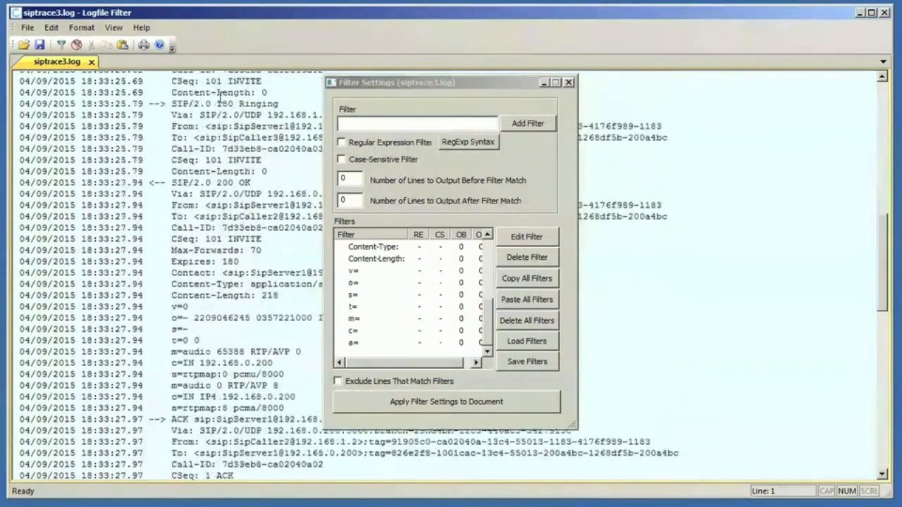
pyautogui.scroll(-3, 220, 96)
pyautogui.moveTo(498, 81); pyautogui.dragTo(740, 128)
pyautogui.click(447, 216)
pyautogui.scroll(-8, 445, 218)
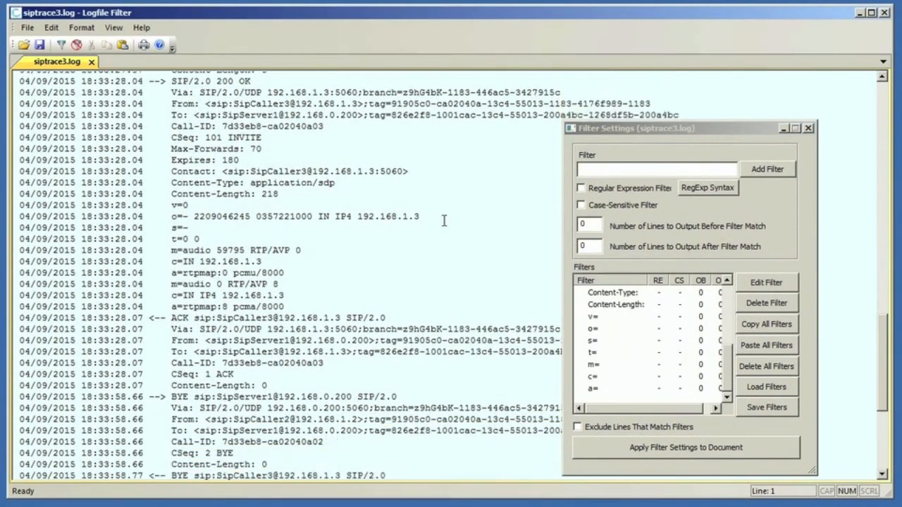
pyautogui.scroll(14, 444, 221)
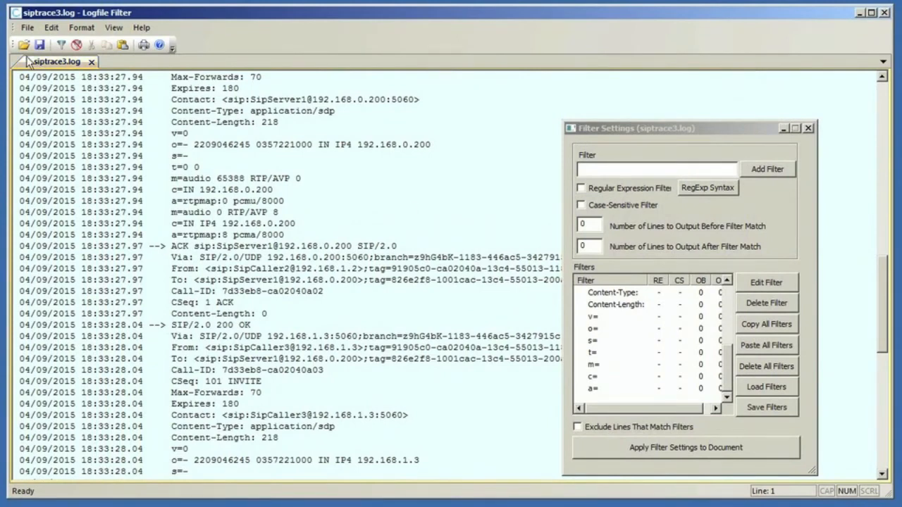
# Open siptrace1.log alongside siptrace3.log, and copy all filters of siptrace3.log
pyautogui.click(29, 28)
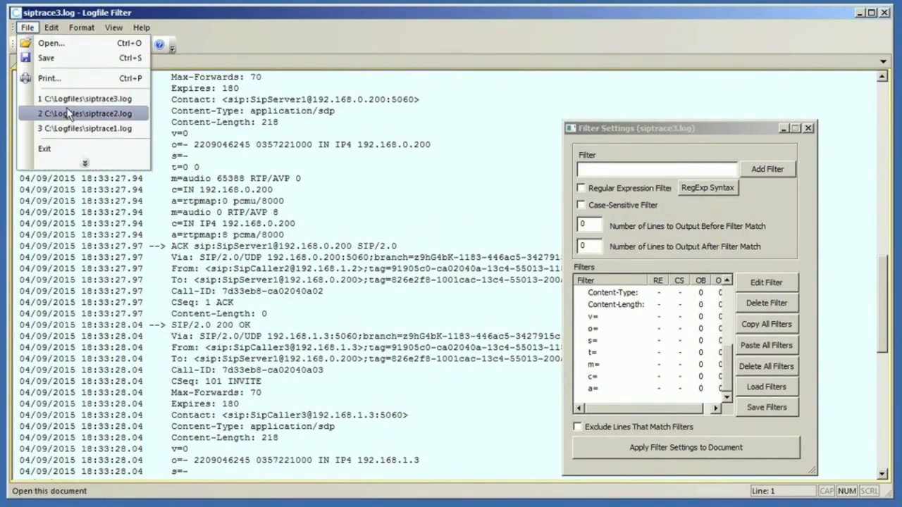
pyautogui.click(74, 129)
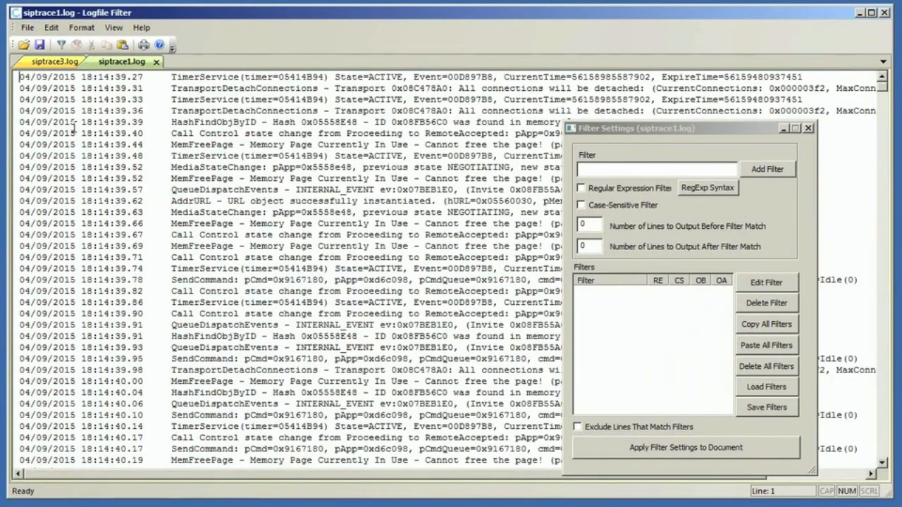
pyautogui.click(56, 63)
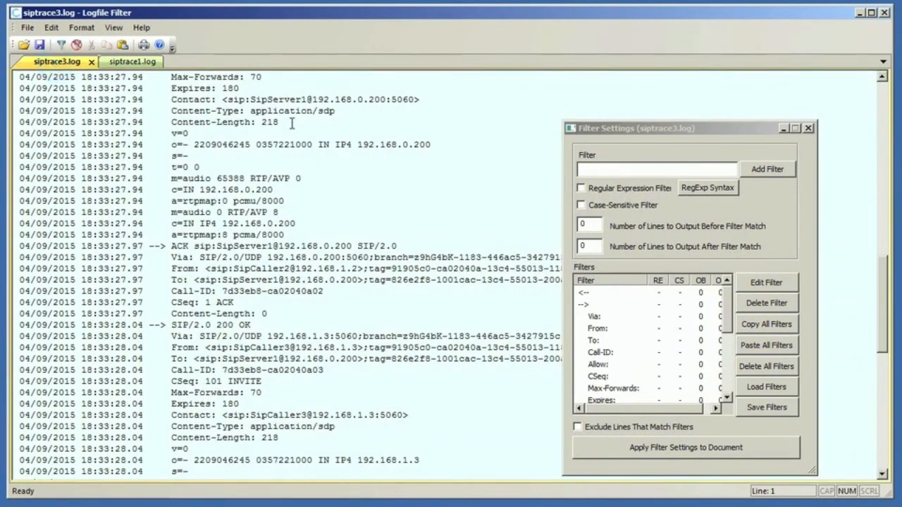
pyautogui.click(768, 320)
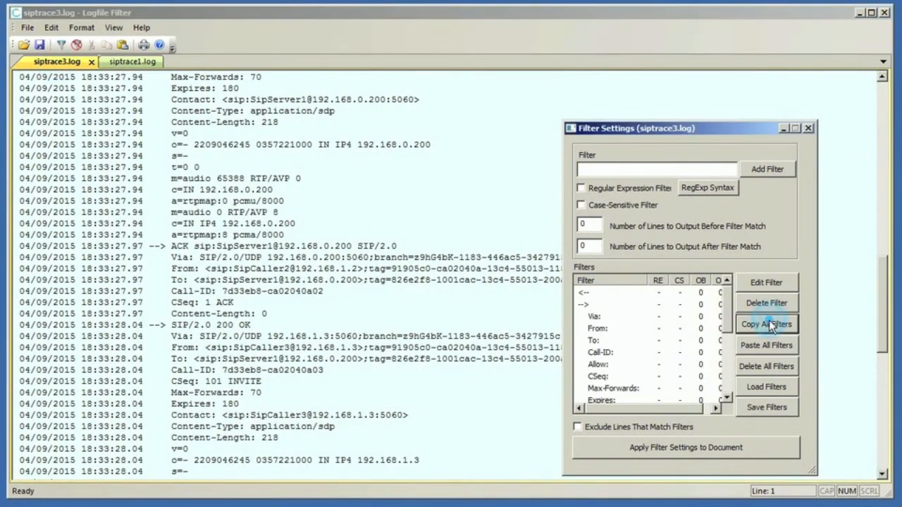
# Paste all copied filters into the filter settings of siptrace1.log and apply them to that log
pyautogui.click(131, 62)
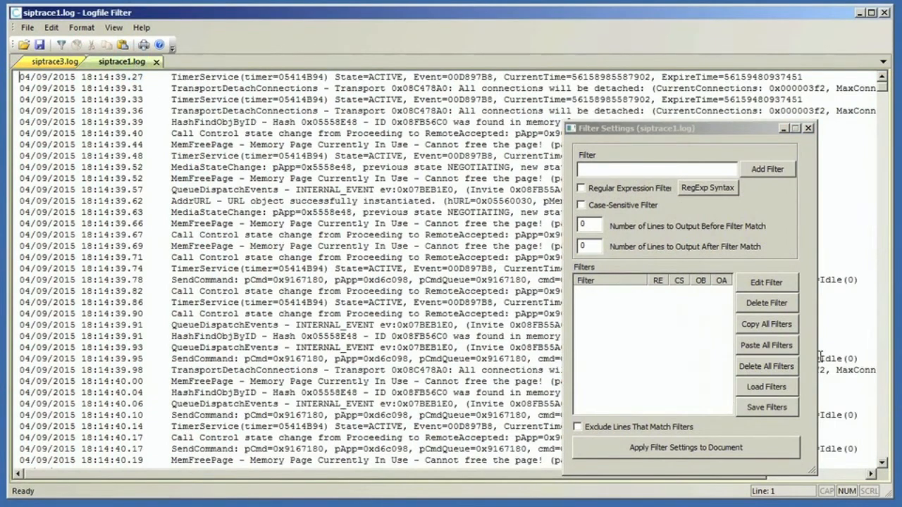
pyautogui.click(772, 344)
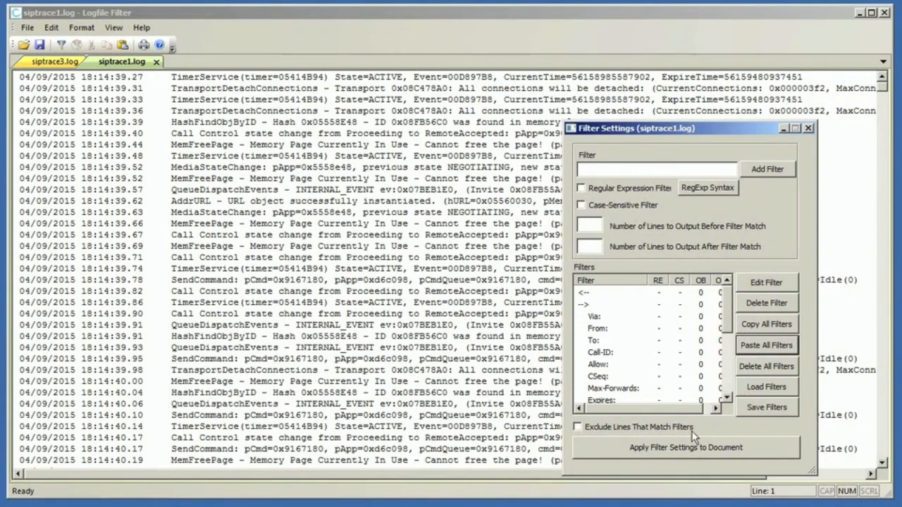
pyautogui.click(659, 447)
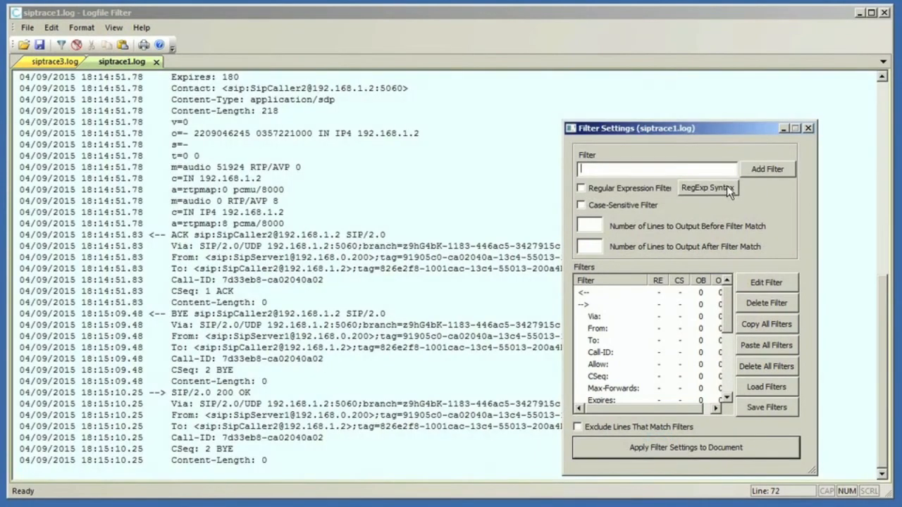
# Review the filtered SIP messages in siptrace1.log from end to beginning, and close the filter settings window
pyautogui.click(724, 186)
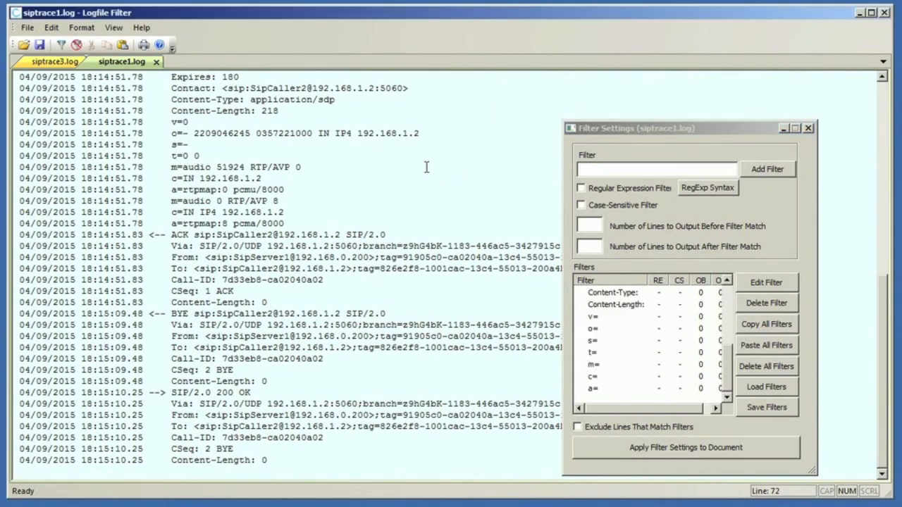
pyautogui.scroll(7, 426, 166)
pyautogui.scroll(5, 426, 166)
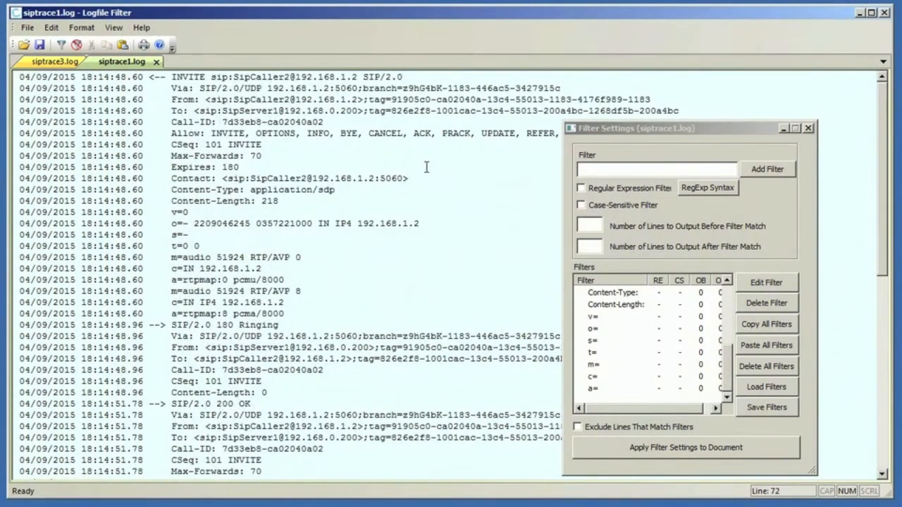
pyautogui.scroll(-12, 427, 167)
pyautogui.scroll(12, 426, 167)
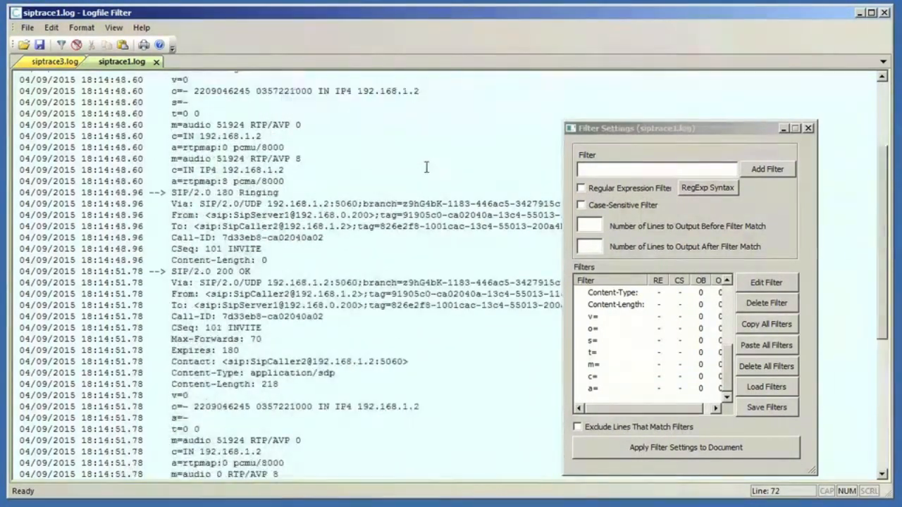
pyautogui.click(808, 128)
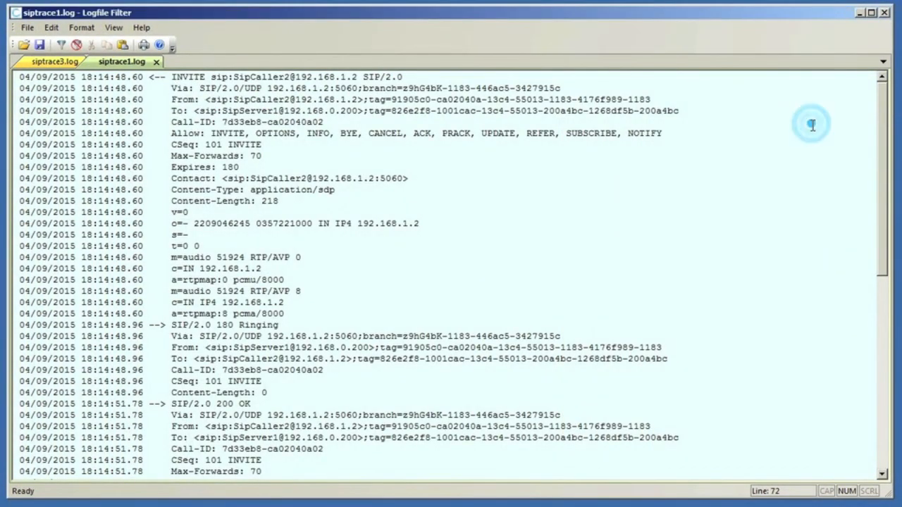